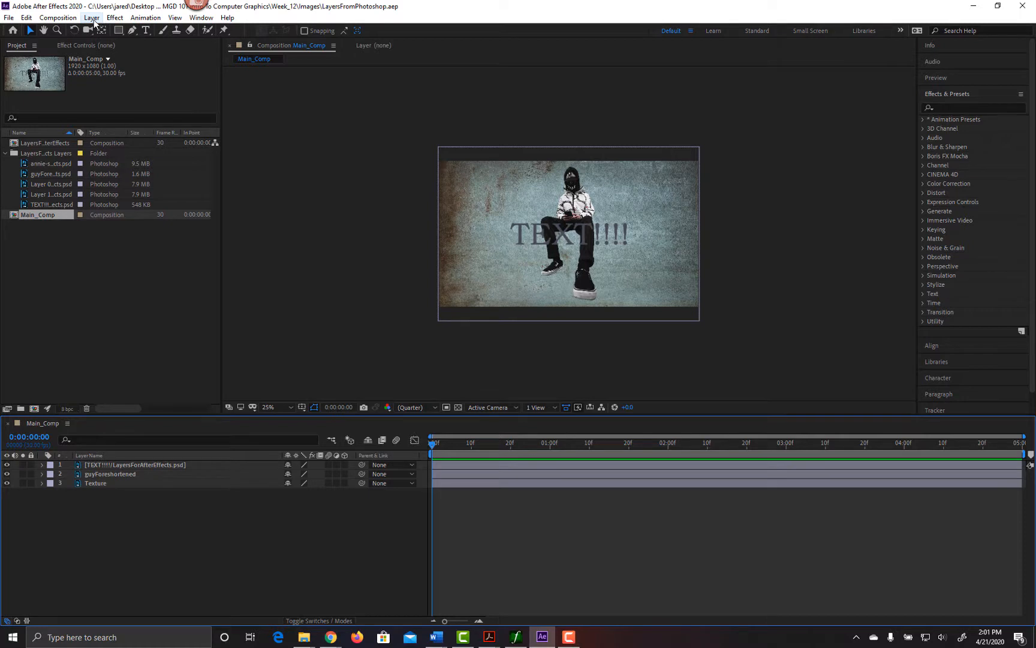
Step: Create a white 1920 x 1080 px solid at comp size and place it beneath the Texture layer
{"action": "left_click", "coordinate": [92, 18]}
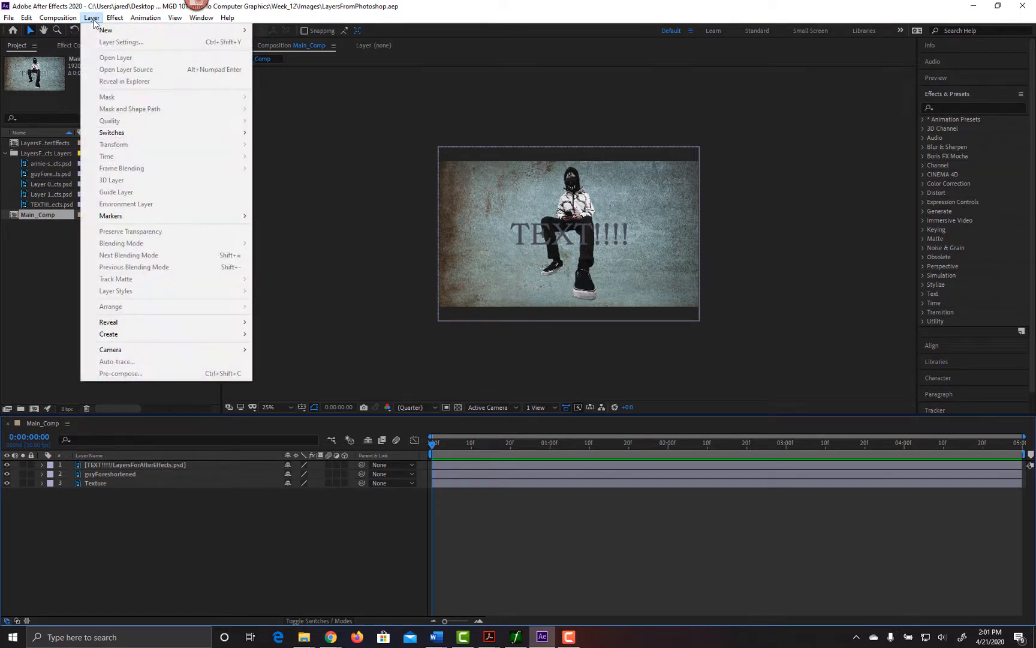
{"action": "mouse_move", "coordinate": [127, 31]}
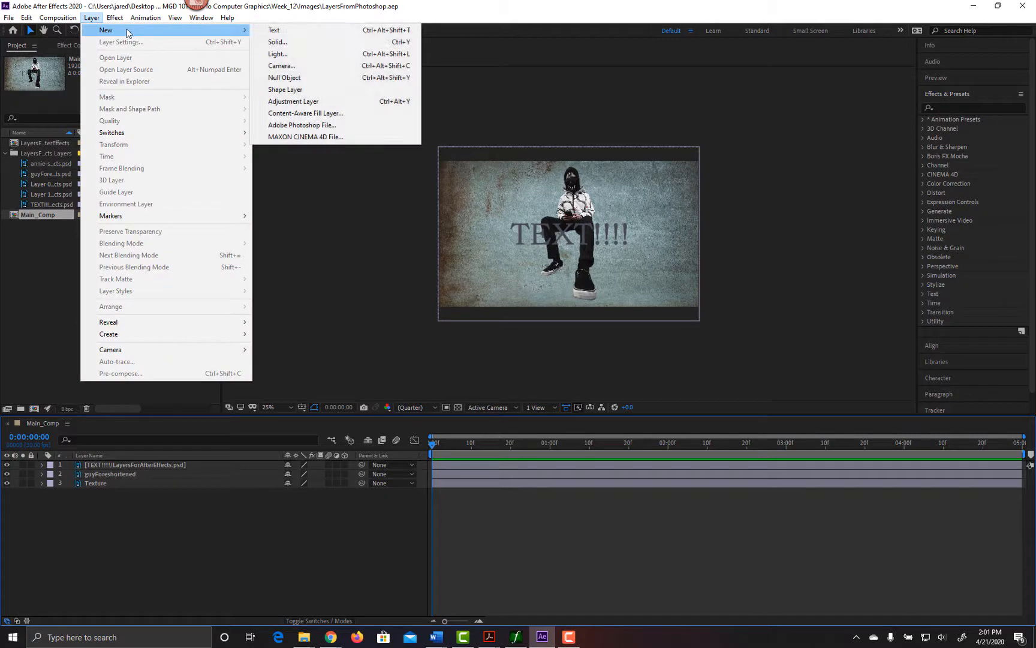
{"action": "left_click", "coordinate": [283, 43]}
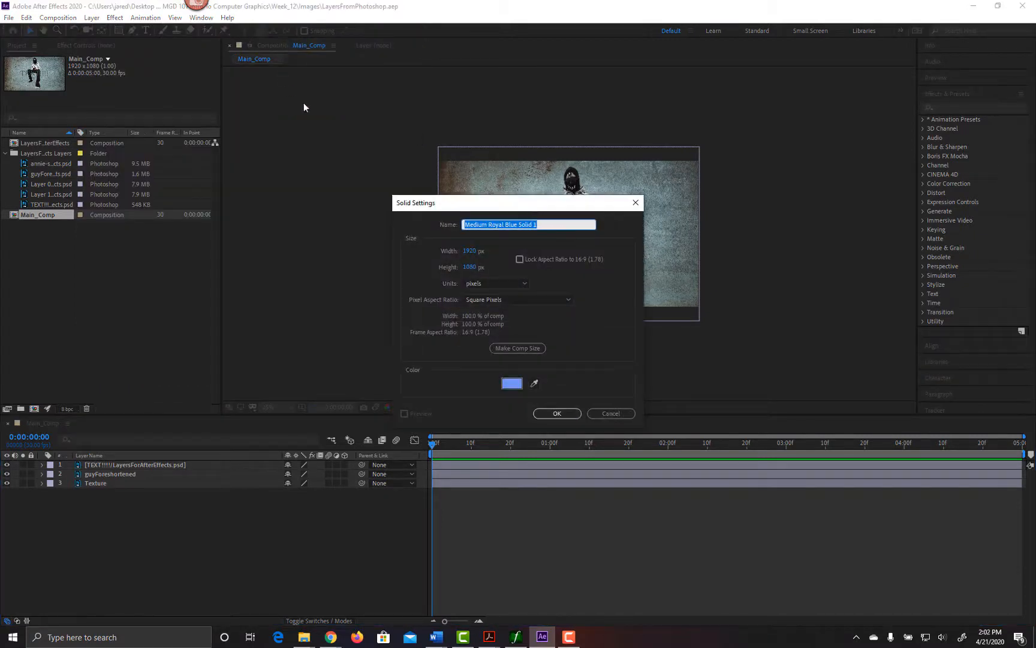
{"action": "left_click", "coordinate": [515, 385]}
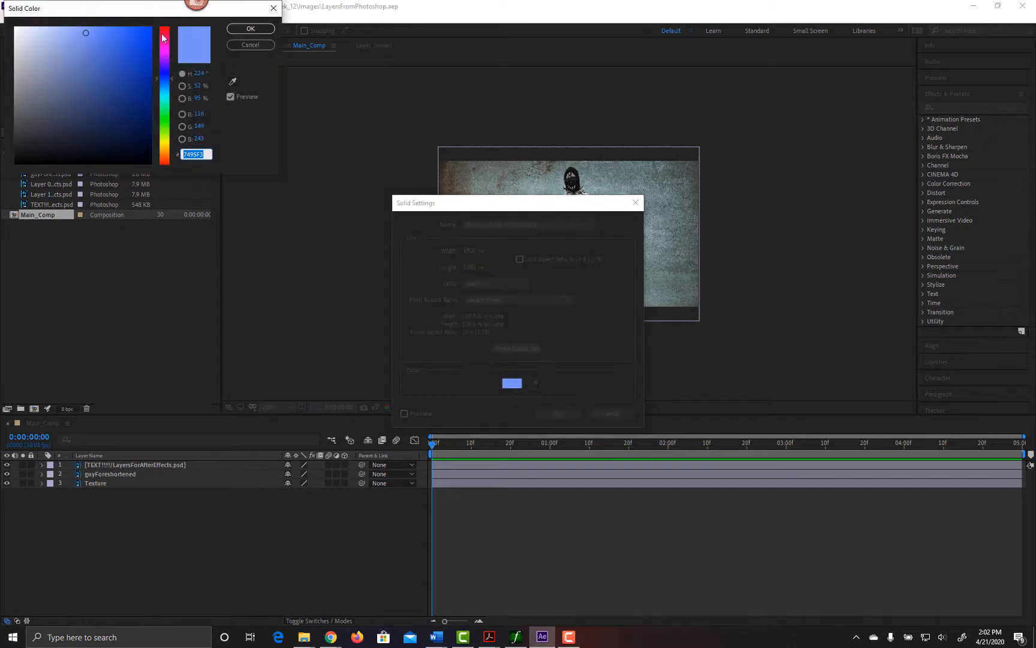
{"action": "mouse_move", "coordinate": [74, 43]}
{"action": "left_mouse_down"}
{"action": "mouse_move", "coordinate": [12, 79]}
{"action": "mouse_move", "coordinate": [15, 27]}
{"action": "left_mouse_up"}
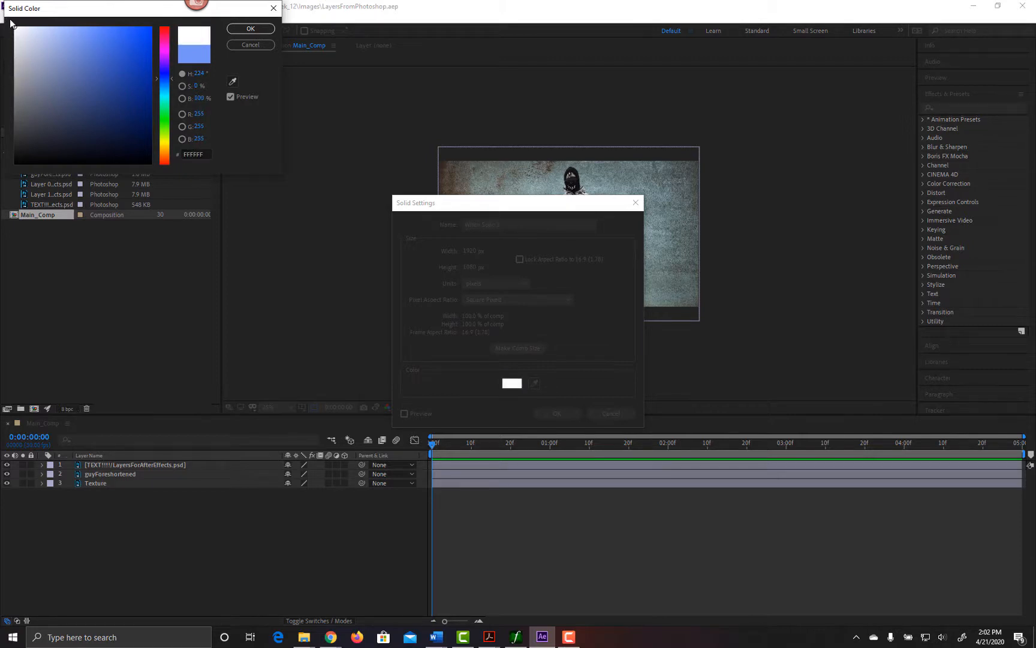
{"action": "left_click", "coordinate": [250, 30]}
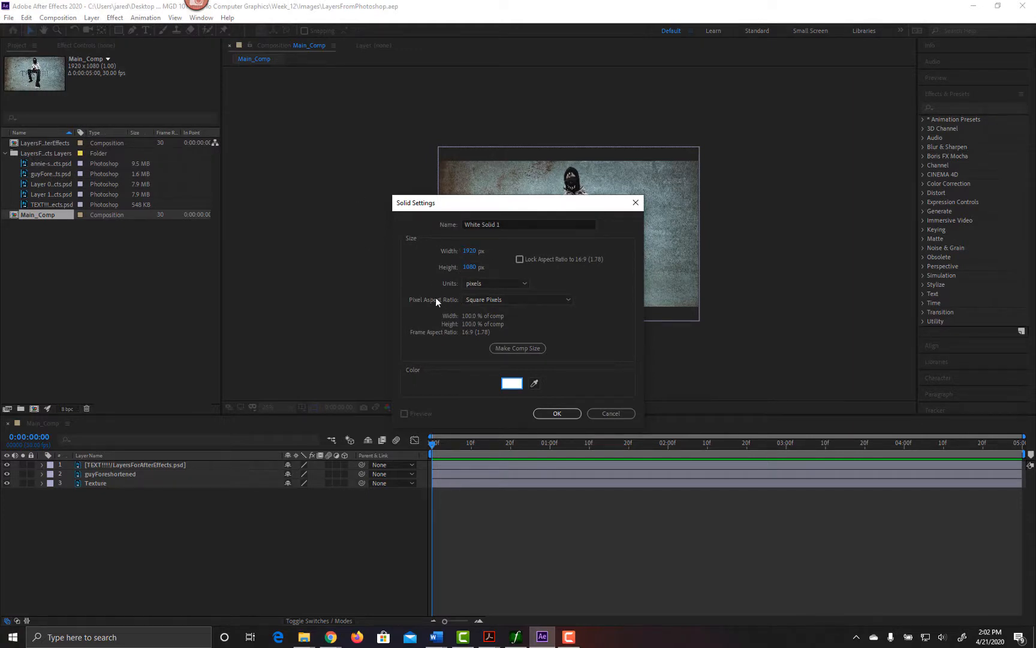
{"action": "left_click", "coordinate": [508, 227]}
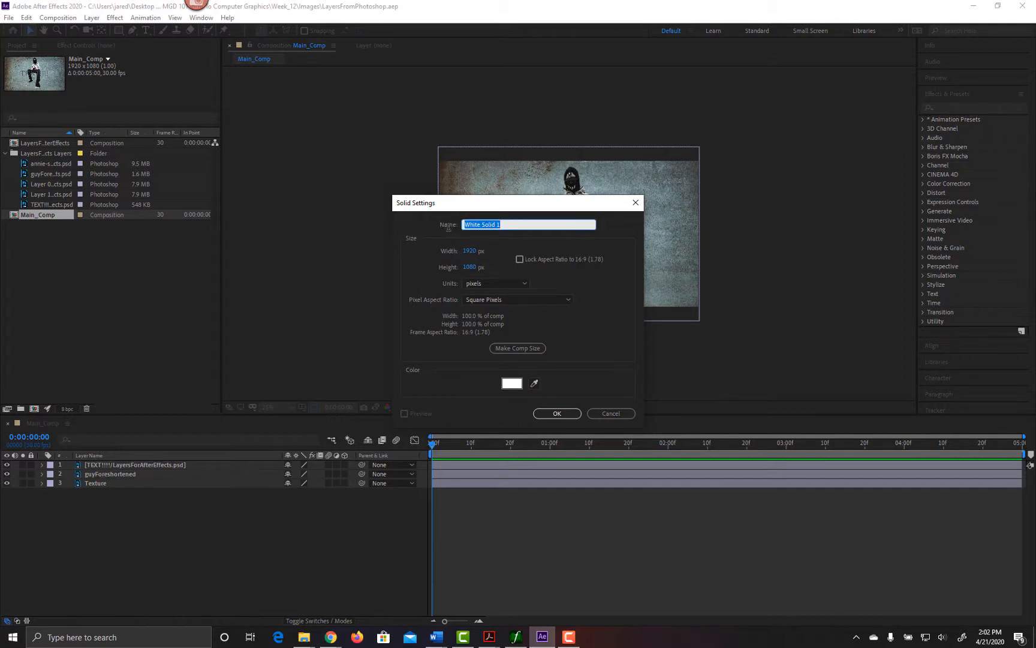
{"action": "left_click", "coordinate": [499, 349]}
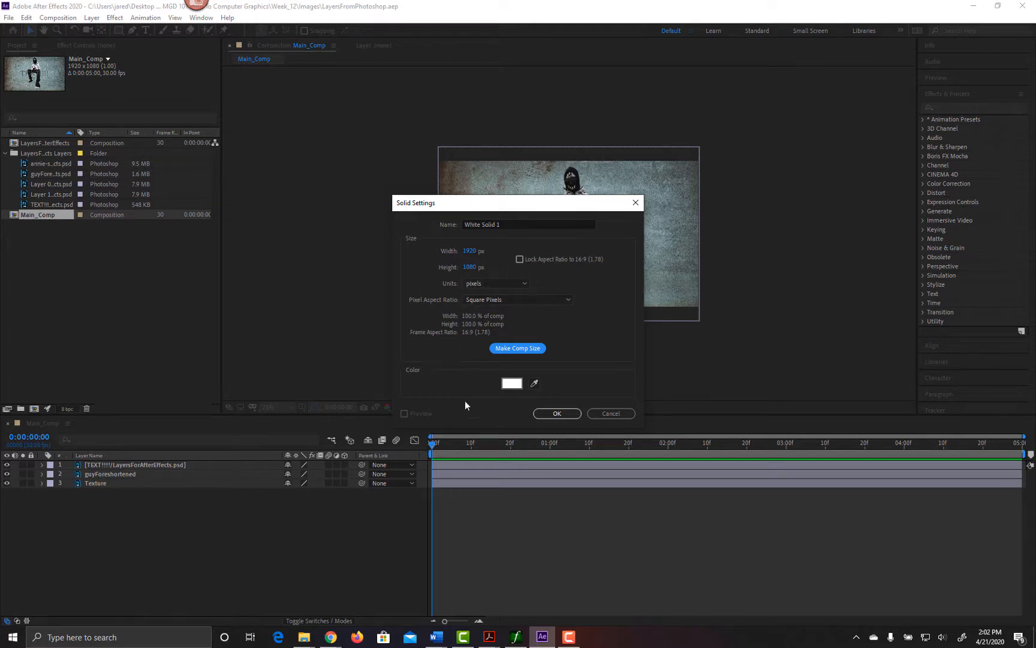
{"action": "left_click", "coordinate": [541, 414]}
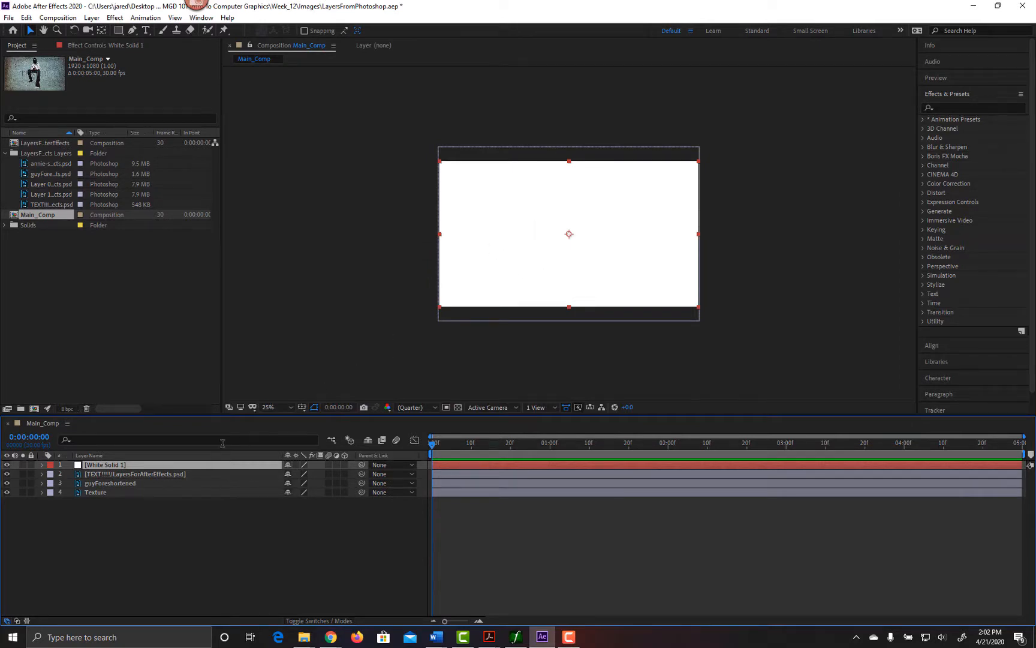
{"action": "left_click_drag", "start_coordinate": [180, 467], "coordinate": [178, 516]}
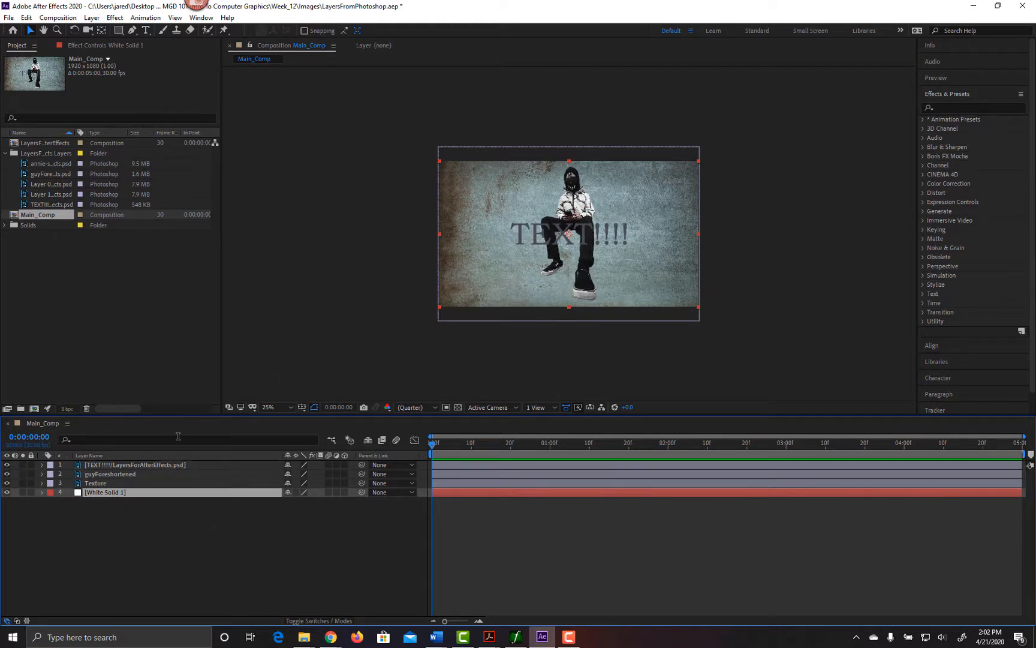
Step: Move the TEXT!!!! layer to the upper left of the frame and the guyForeshortened layer to the right
{"action": "left_click", "coordinate": [139, 466]}
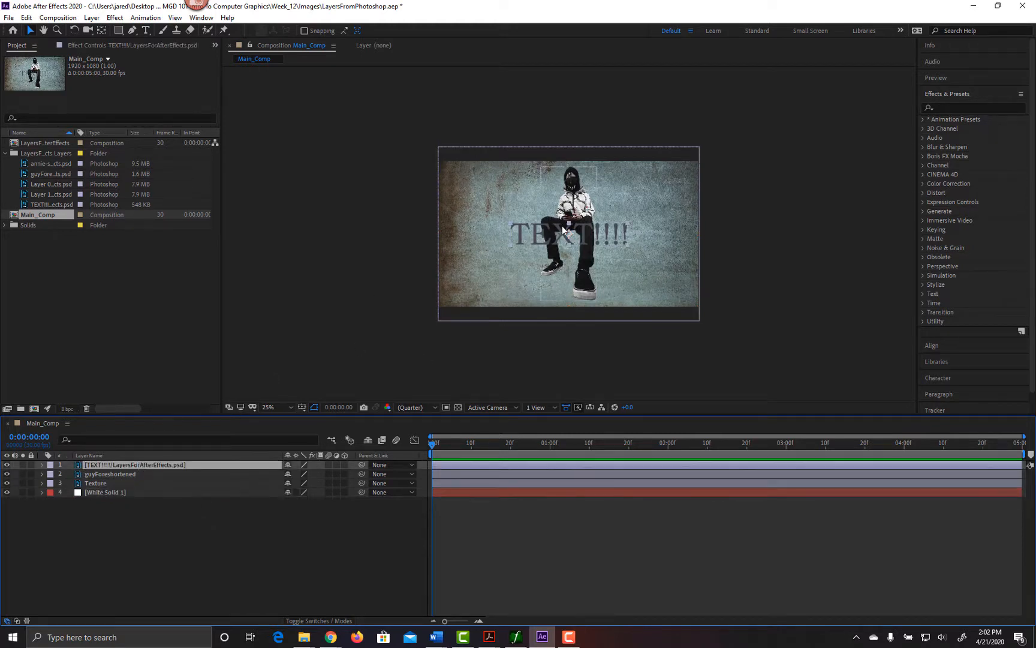
{"action": "left_click_drag", "start_coordinate": [565, 236], "coordinate": [506, 192]}
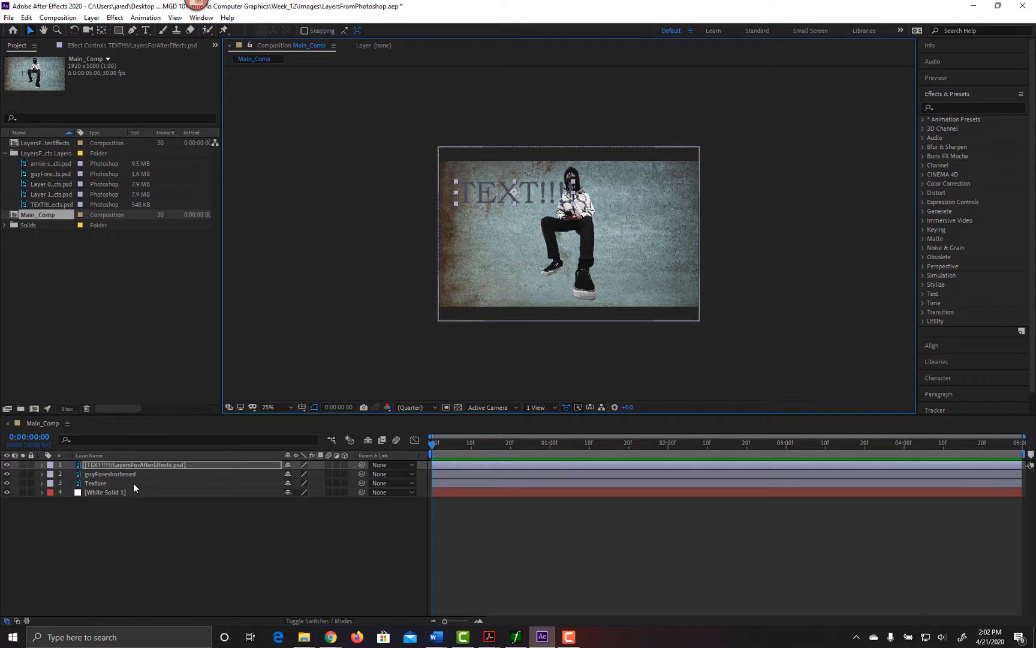
{"action": "left_click", "coordinate": [588, 239]}
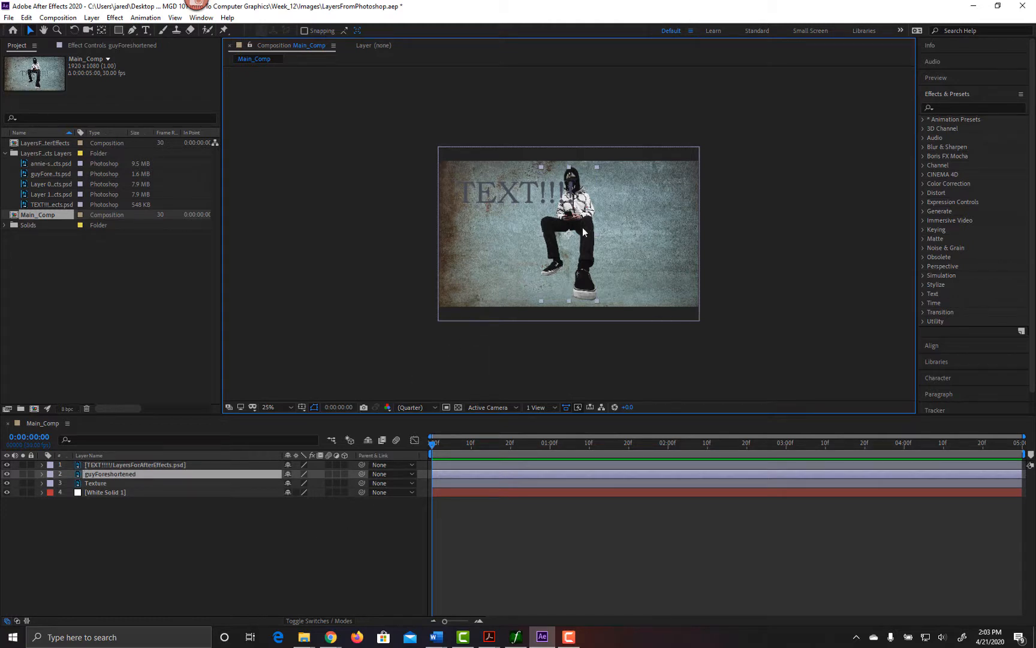
{"action": "left_click_drag", "start_coordinate": [582, 227], "coordinate": [637, 221]}
{"action": "key", "text": "Return"}
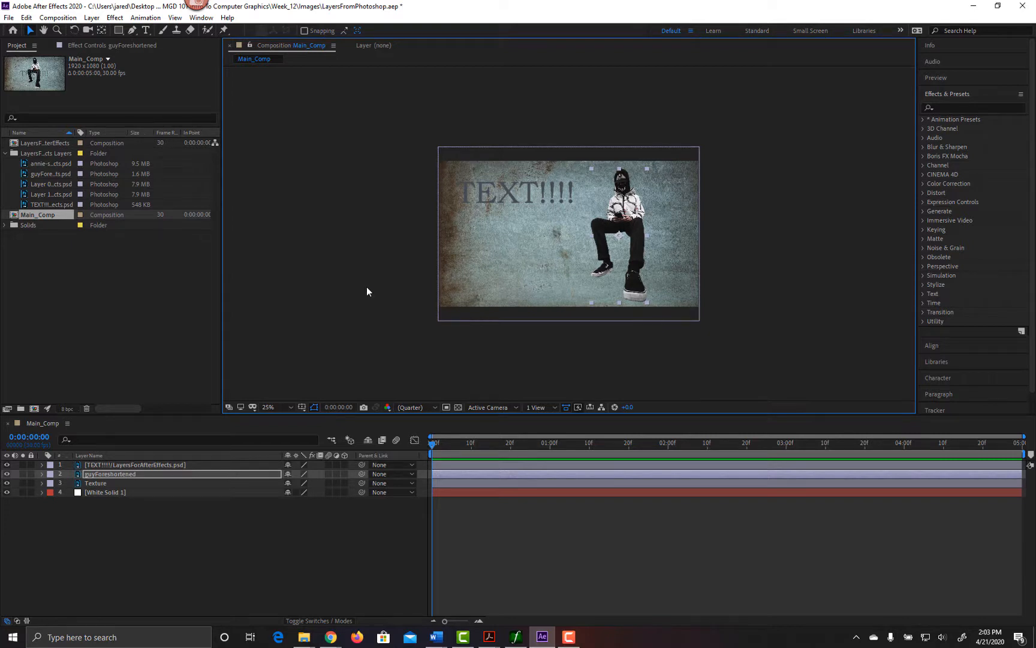
Step: Turn on the Title/Action Safe overlay and view the composition at 50%
{"action": "left_click", "coordinate": [302, 408]}
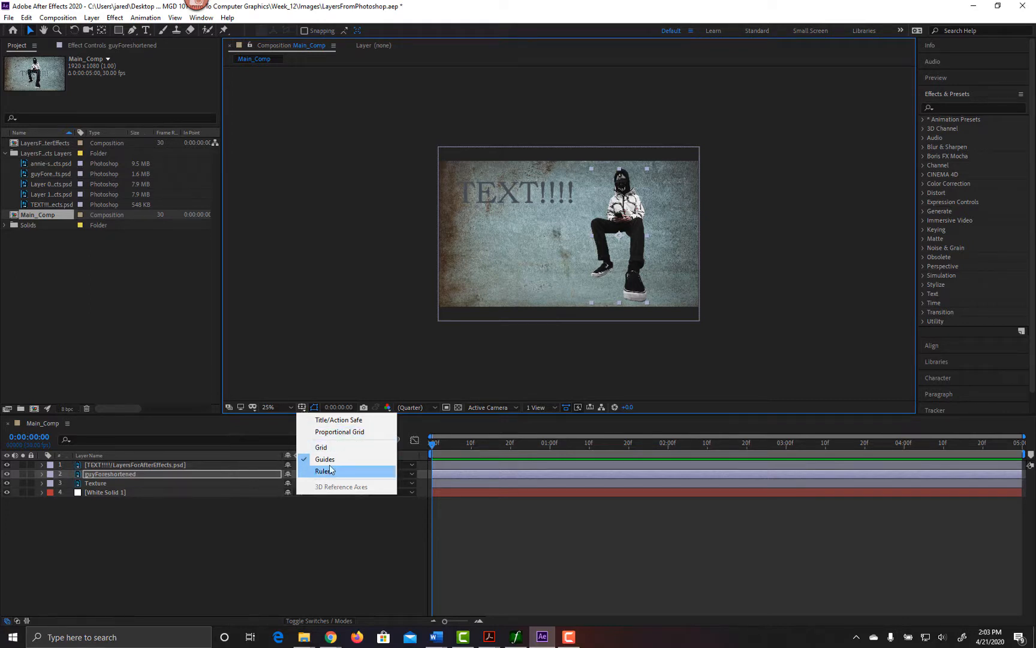
{"action": "left_click", "coordinate": [355, 421]}
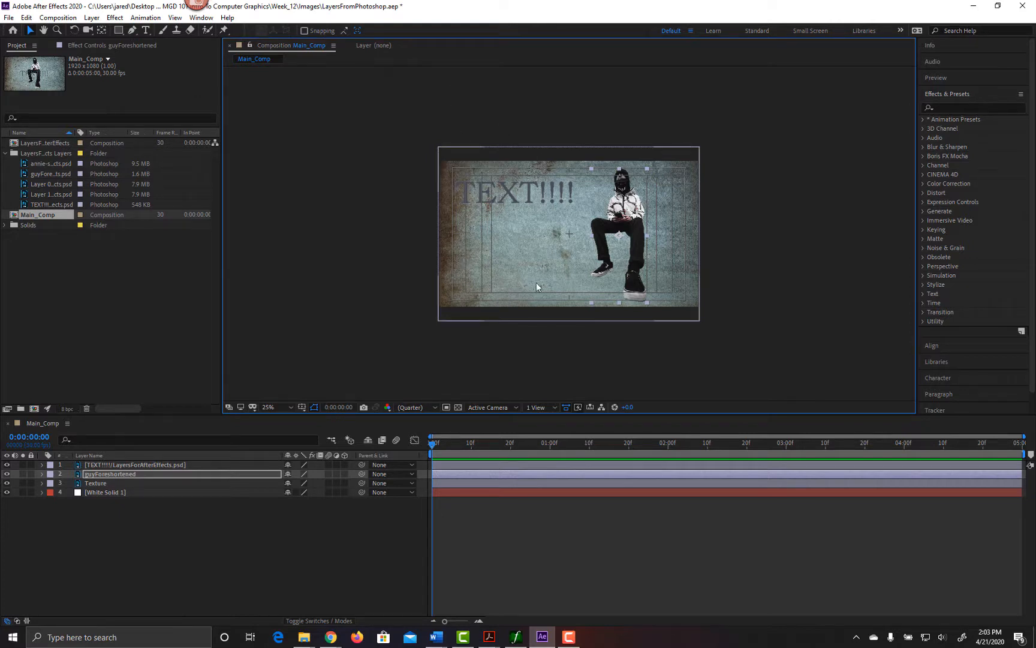
{"action": "key", "text": "period"}
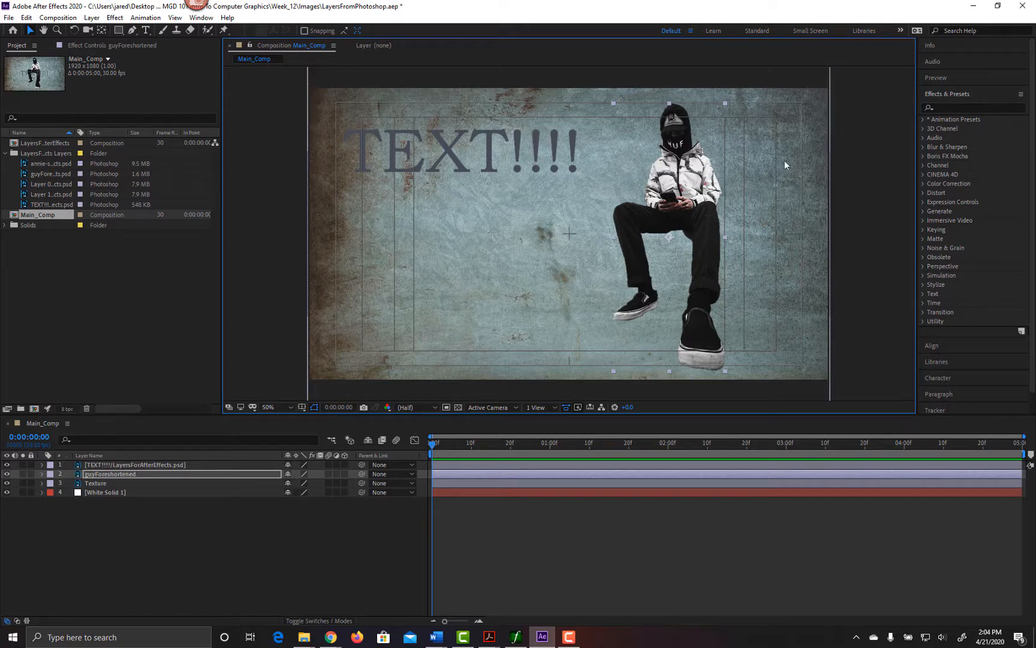
Step: Reposition the seated figure farther right and shift the TEXT!!!! layer slightly right, keeping both within the safe margins
{"action": "left_click_drag", "start_coordinate": [683, 166], "coordinate": [809, 192]}
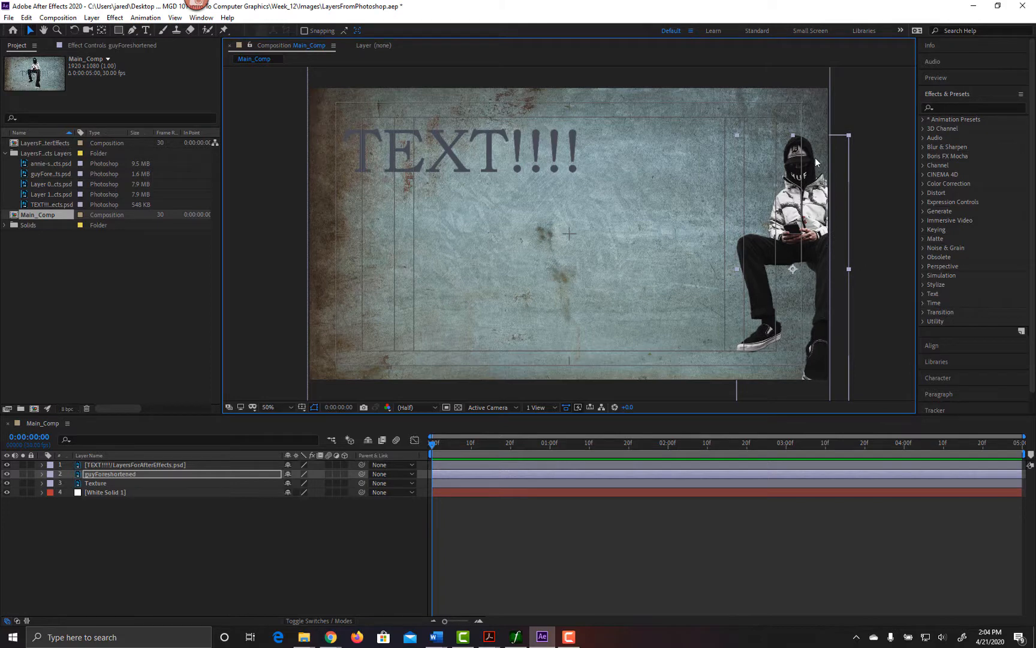
{"action": "left_click_drag", "start_coordinate": [811, 192], "coordinate": [717, 161]}
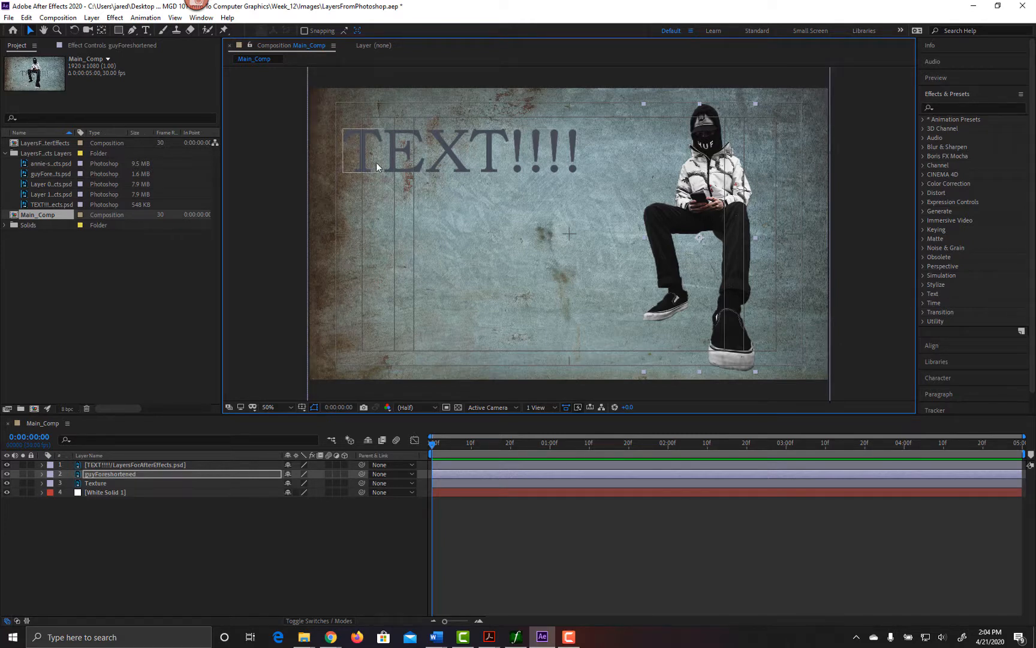
{"action": "left_click_drag", "start_coordinate": [394, 136], "coordinate": [412, 140]}
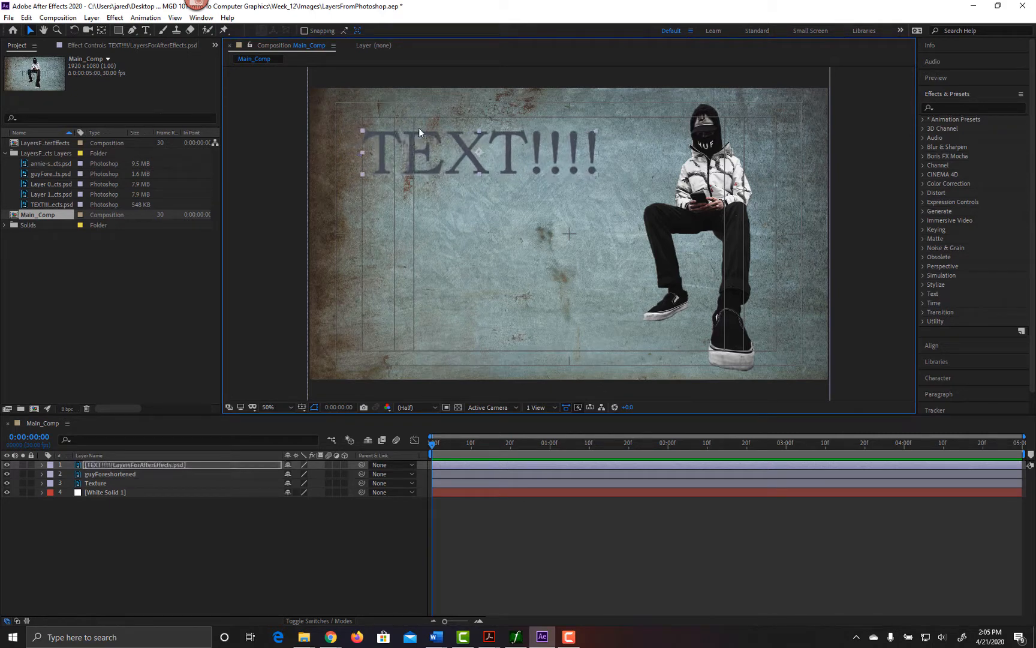
Step: Scale the guyForeshortened layer down slightly and nudge it upward inside the action-safe area
{"action": "left_click", "coordinate": [707, 218]}
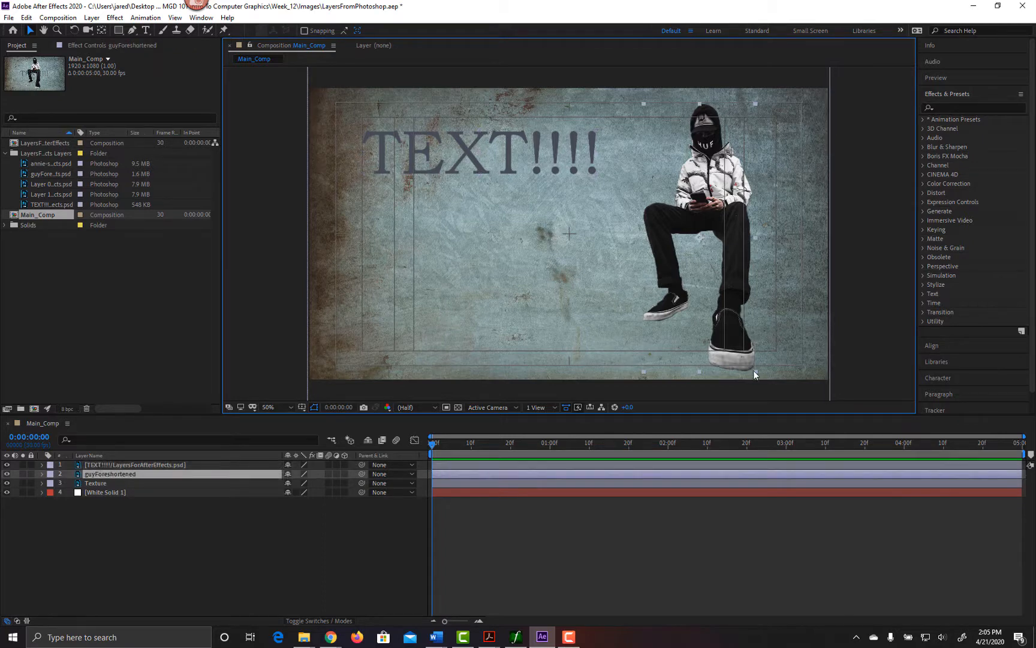
{"action": "mouse_move", "coordinate": [753, 370]}
{"action": "left_mouse_down"}
{"action": "mouse_move", "coordinate": [743, 355]}
{"action": "mouse_move", "coordinate": [753, 366]}
{"action": "left_mouse_up"}
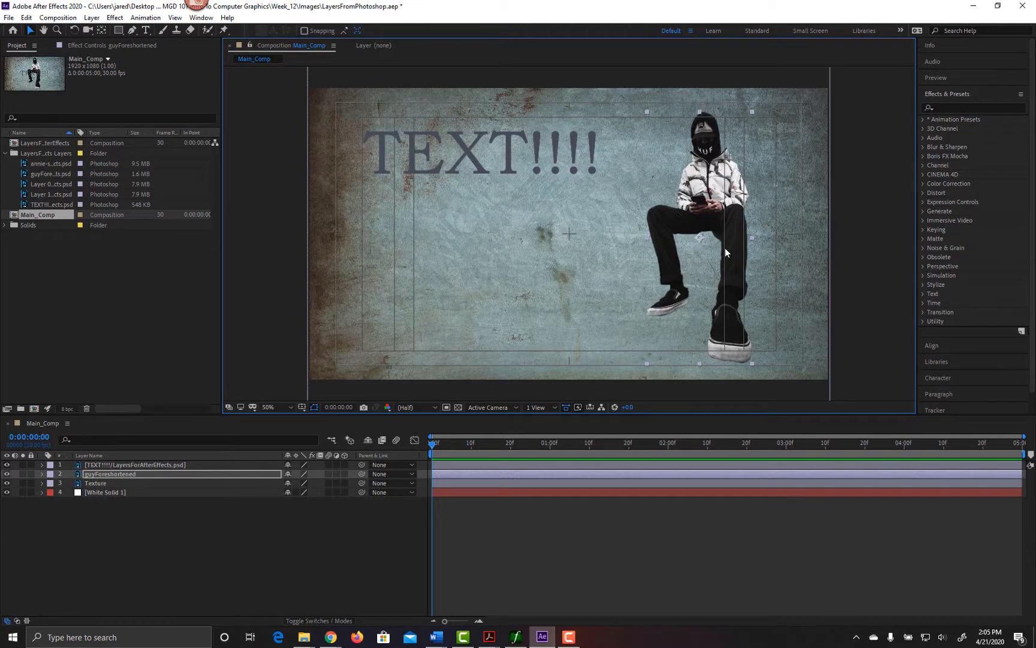
{"action": "key", "text": "Up"}
{"action": "key", "text": "Up"}
{"action": "key", "text": "Up"}
{"action": "key", "text": "Up"}
{"action": "key", "text": "Up"}
{"action": "key", "text": "Up"}
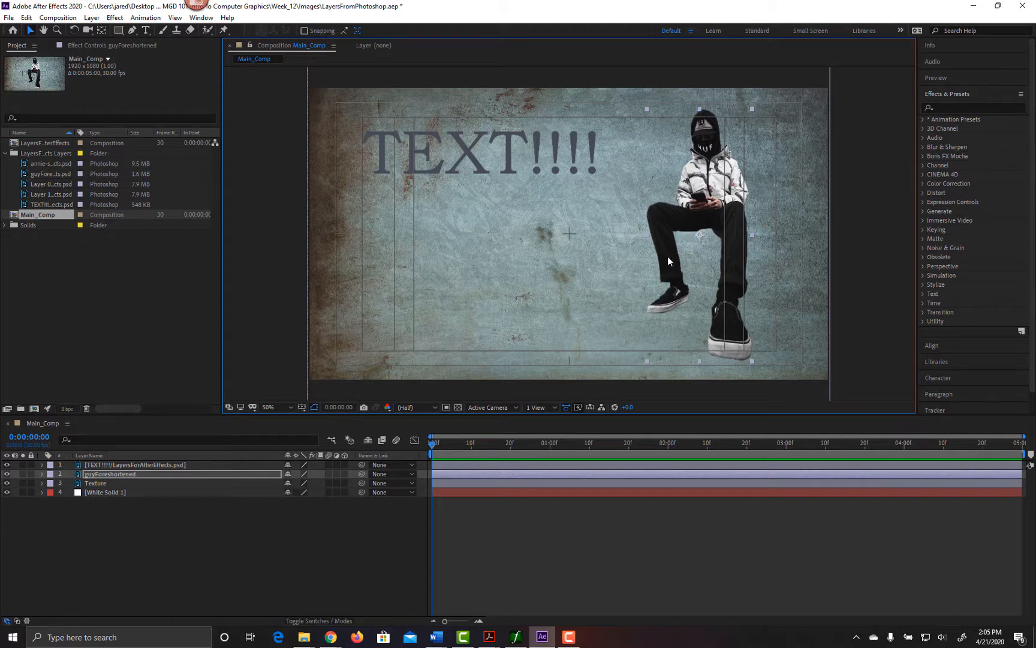
Step: Move the TEXT!!!! layer down and slightly right, and turn off the Title/Action Safe overlay
{"action": "left_click_drag", "start_coordinate": [463, 153], "coordinate": [482, 170]}
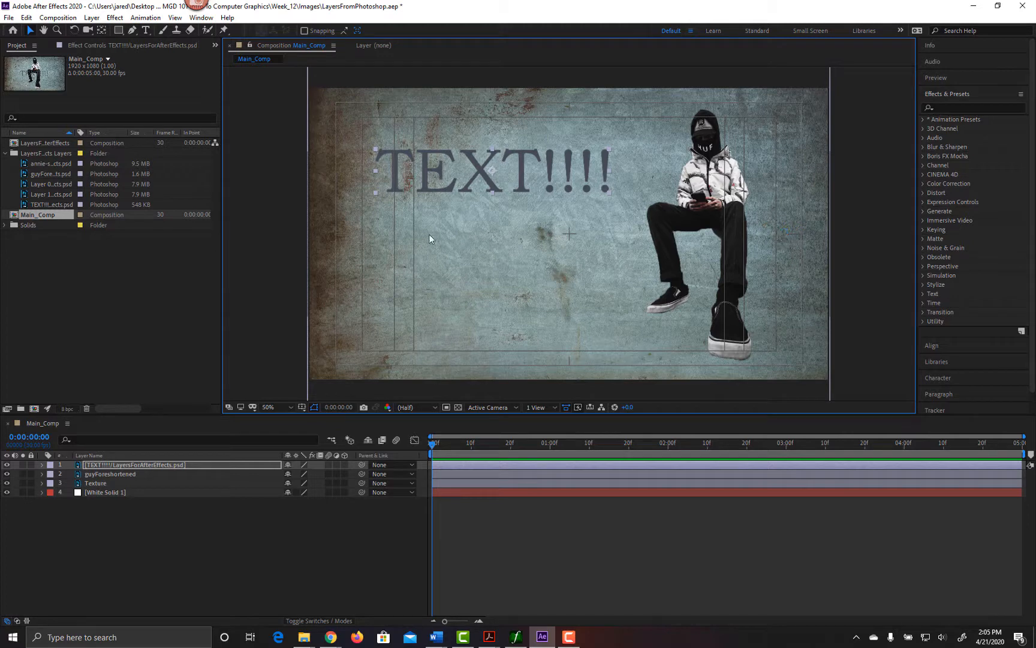
{"action": "left_click", "coordinate": [302, 407]}
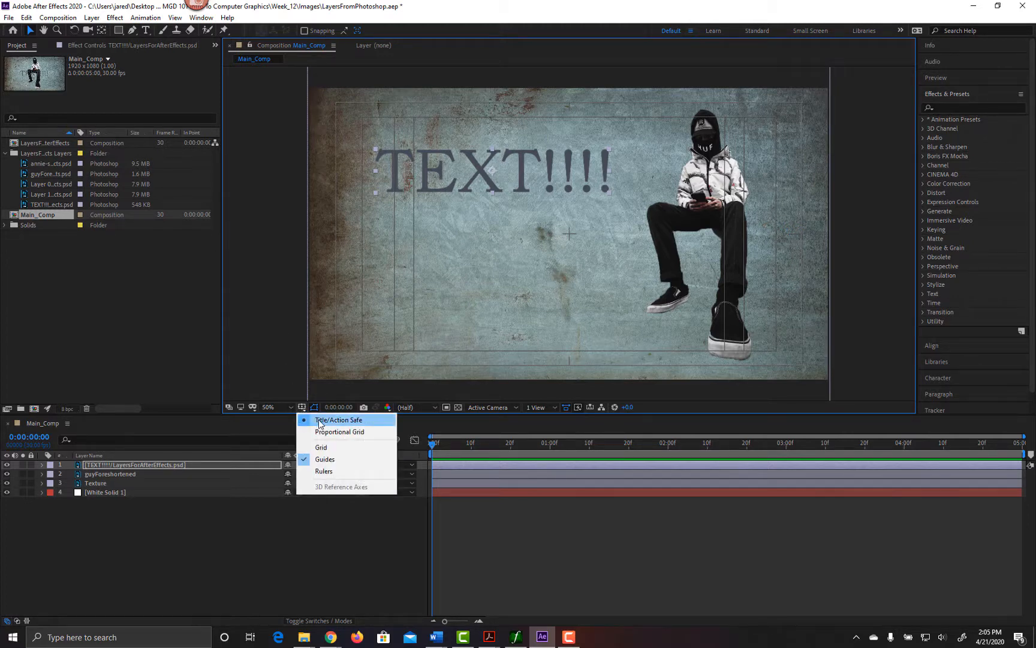
{"action": "left_click", "coordinate": [319, 422]}
Step: Show the Proportional Grid over the composition and turn it off again
{"action": "left_click", "coordinate": [302, 408]}
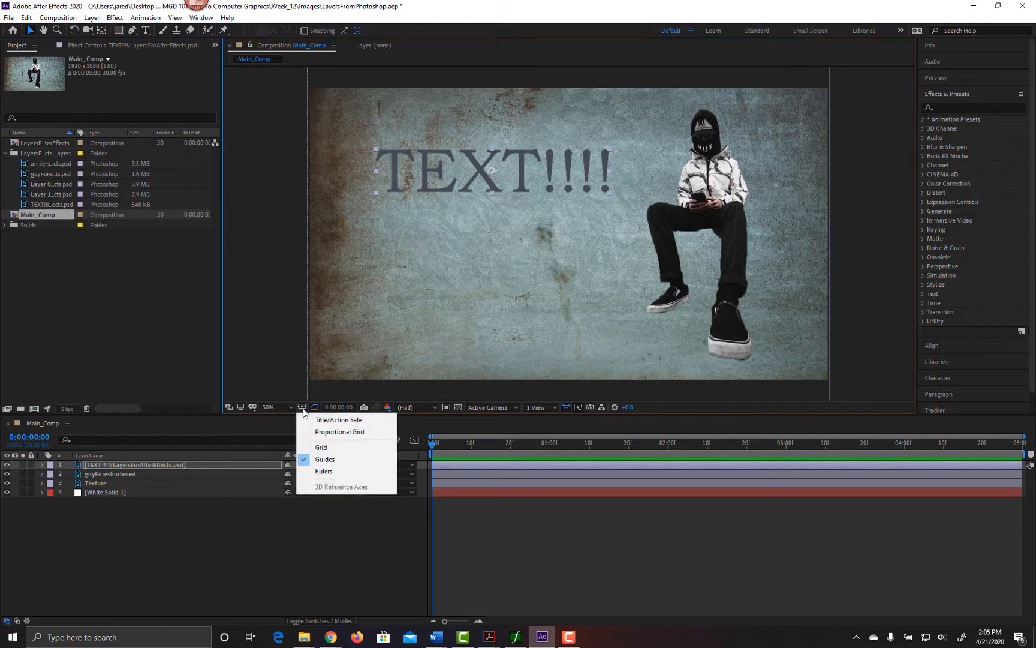
{"action": "left_click", "coordinate": [329, 433]}
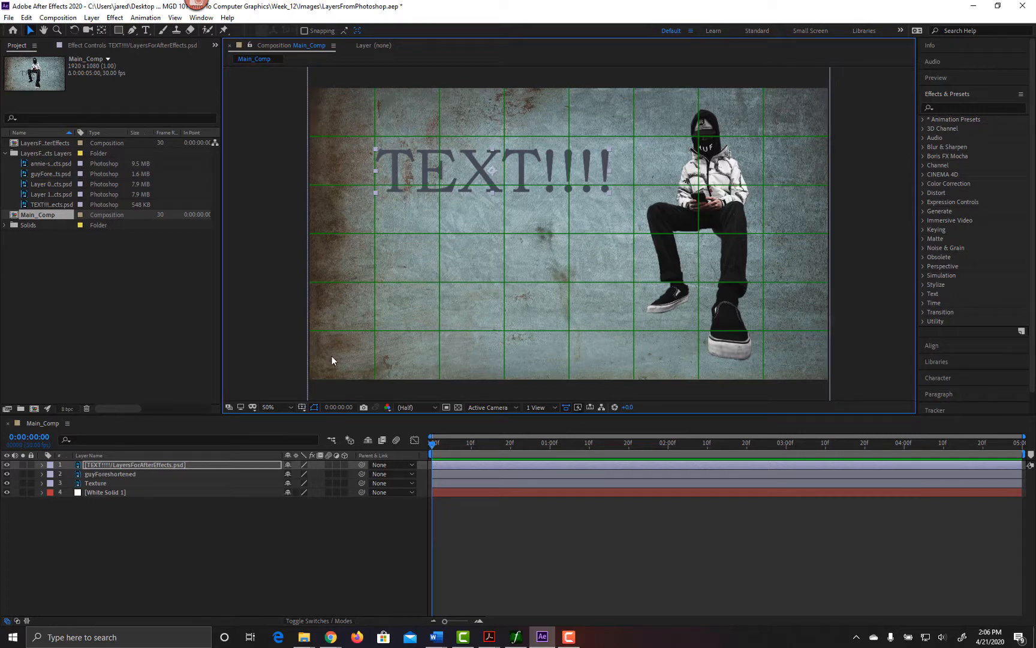
{"action": "left_click", "coordinate": [303, 408]}
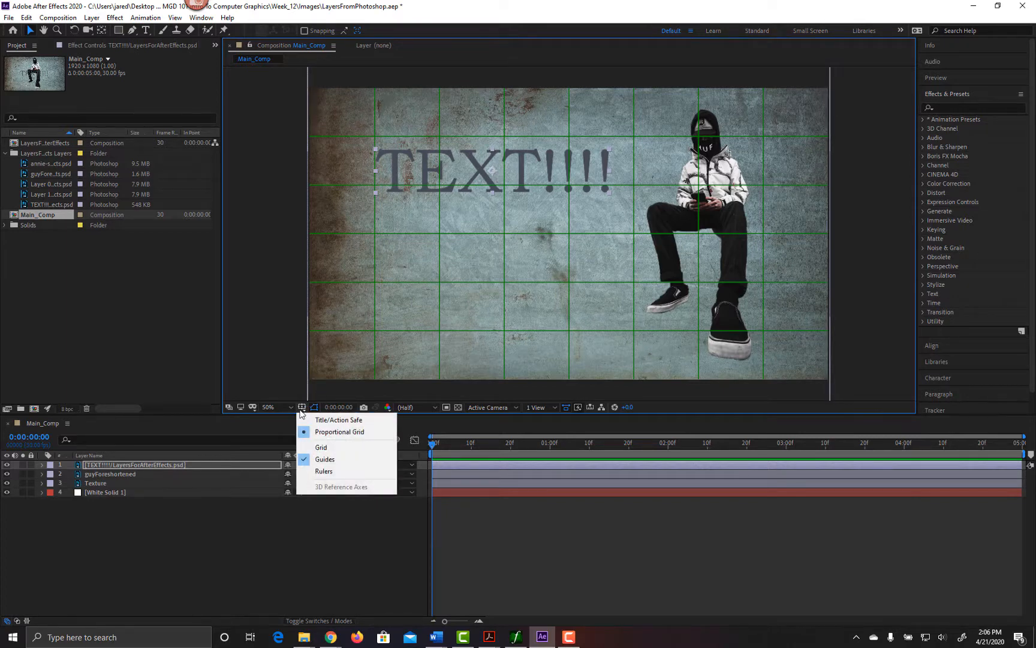
{"action": "left_click", "coordinate": [322, 447]}
Step: Show the regular Grid over the composition and hide it again
{"action": "left_click", "coordinate": [302, 407]}
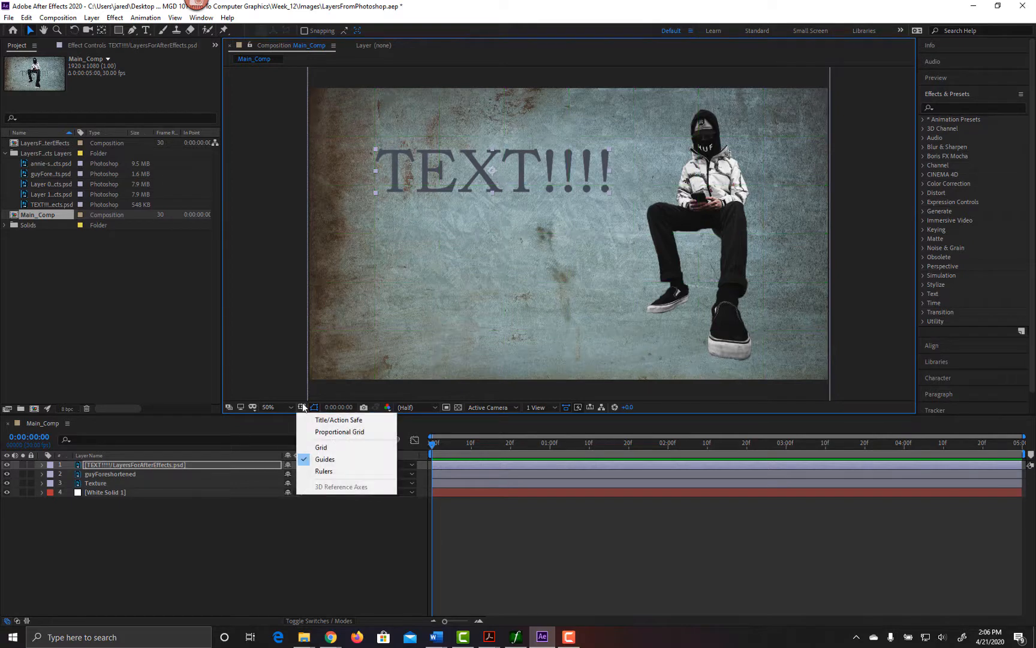
{"action": "left_click", "coordinate": [322, 447]}
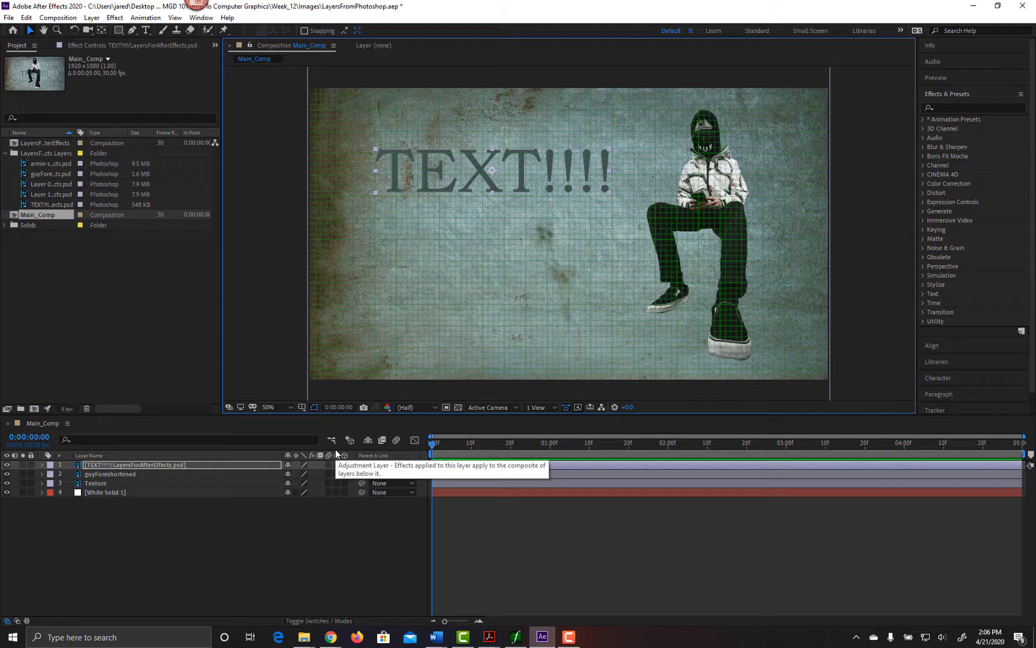
{"action": "left_click", "coordinate": [301, 407]}
{"action": "left_click", "coordinate": [307, 451]}
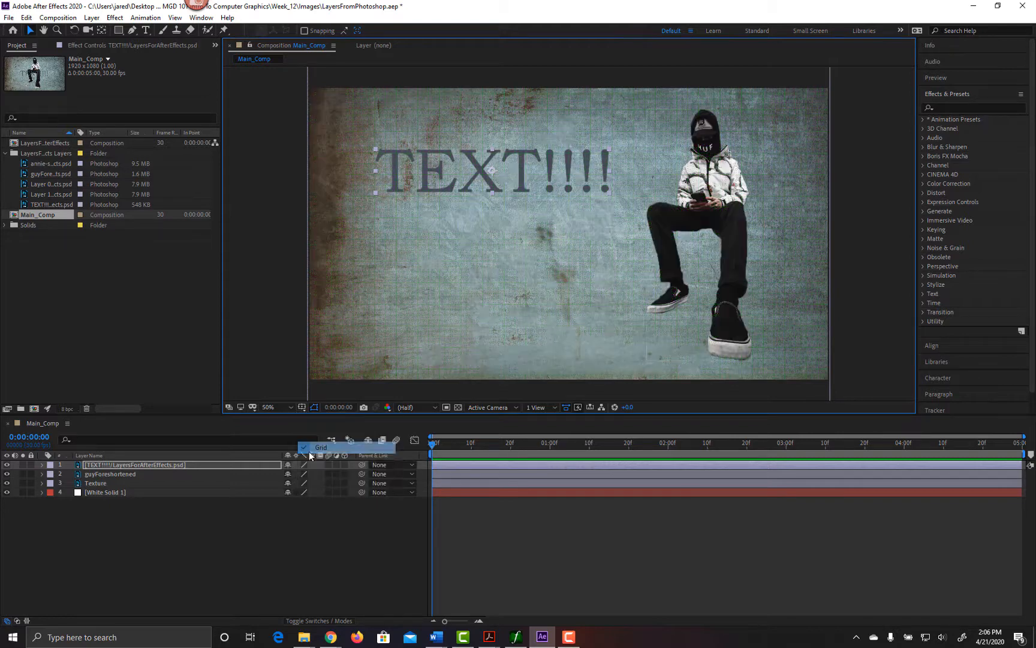
Step: Show the rulers and place two vertical guides at about 620 px and 1290 px across the composition
{"action": "left_click", "coordinate": [301, 407]}
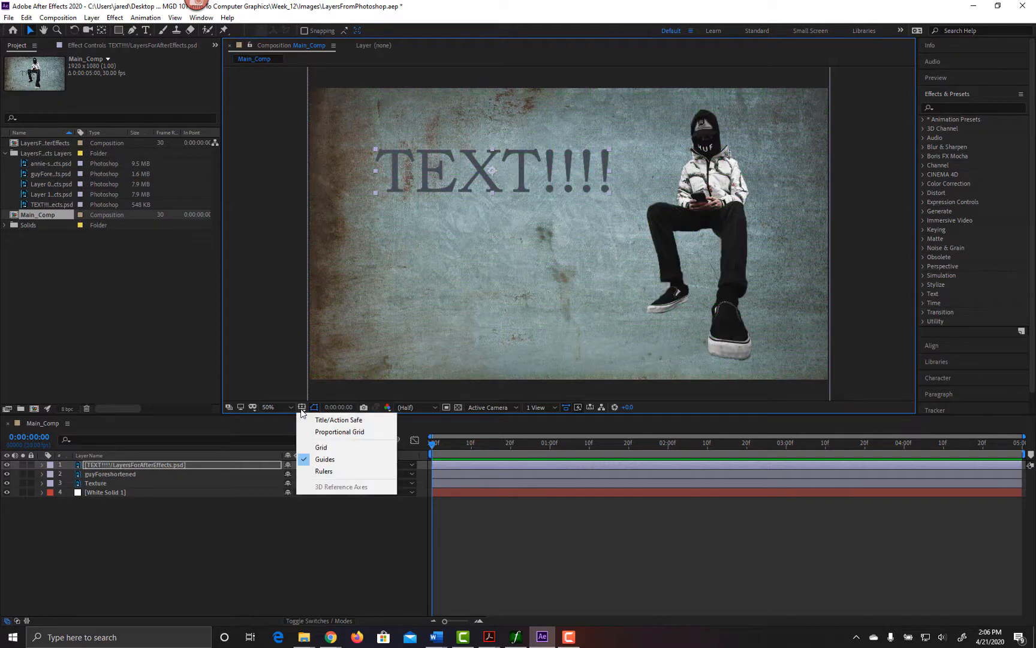
{"action": "left_click", "coordinate": [334, 471]}
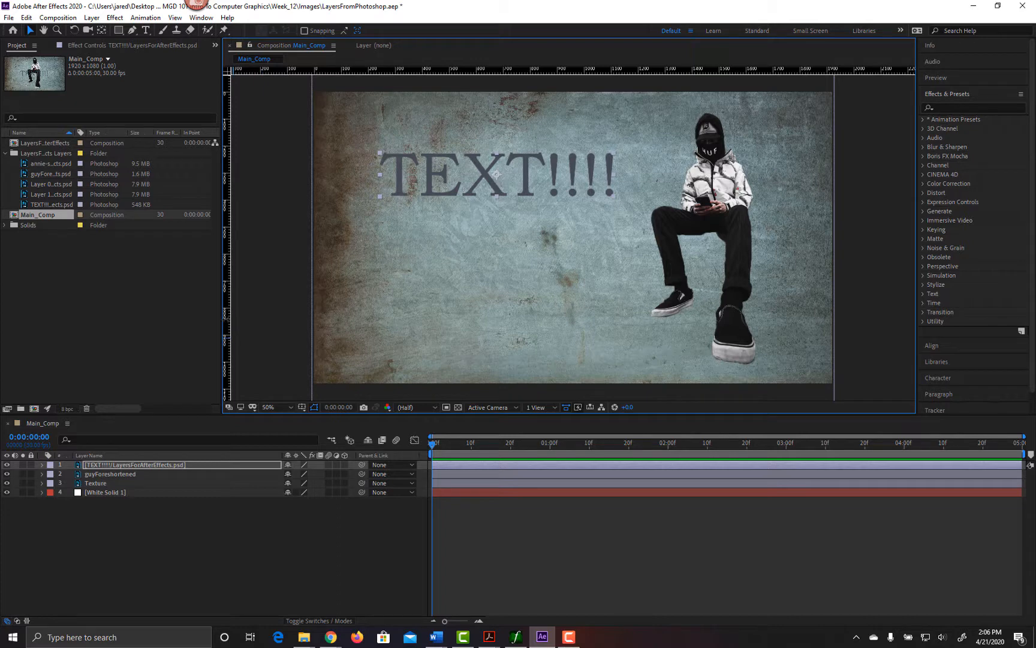
{"action": "left_click_drag", "start_coordinate": [227, 321], "coordinate": [476, 322]}
{"action": "left_click_drag", "start_coordinate": [226, 321], "coordinate": [663, 321]}
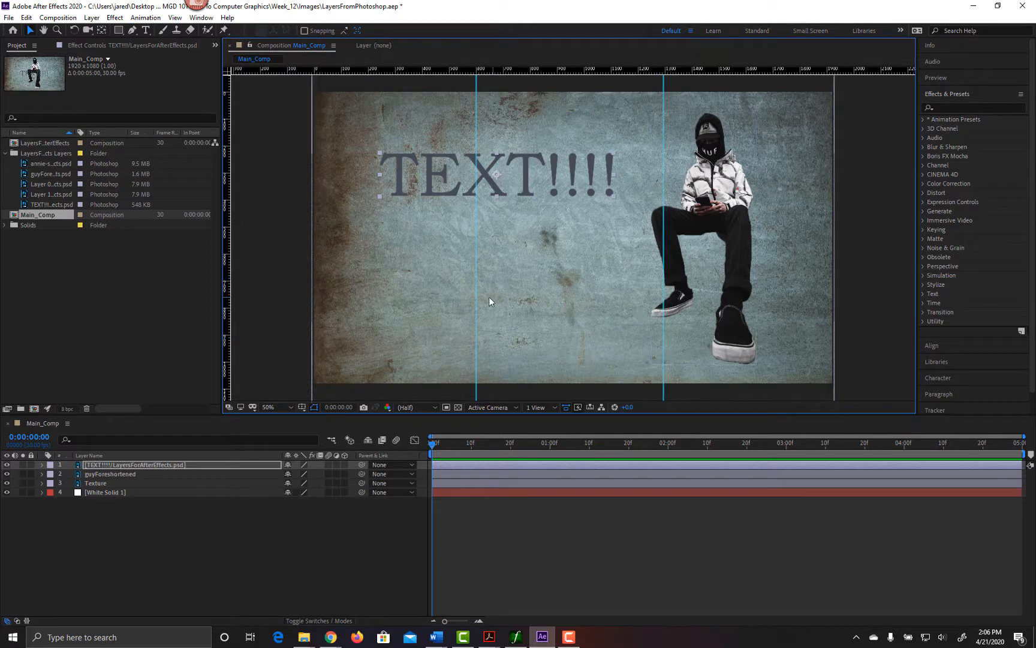
{"action": "left_click_drag", "start_coordinate": [476, 299], "coordinate": [481, 302]}
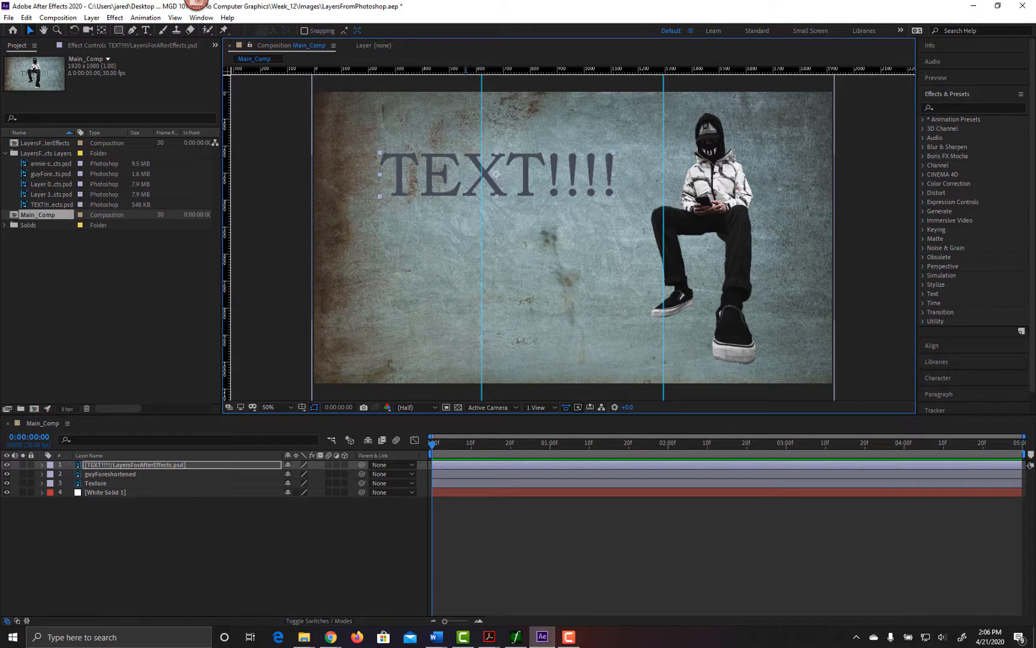
Step: Place two horizontal guides across the composition, positioned about one third and two thirds of the way down the frame
{"action": "left_click_drag", "start_coordinate": [465, 69], "coordinate": [455, 175]}
{"action": "left_click_drag", "start_coordinate": [479, 70], "coordinate": [481, 302]}
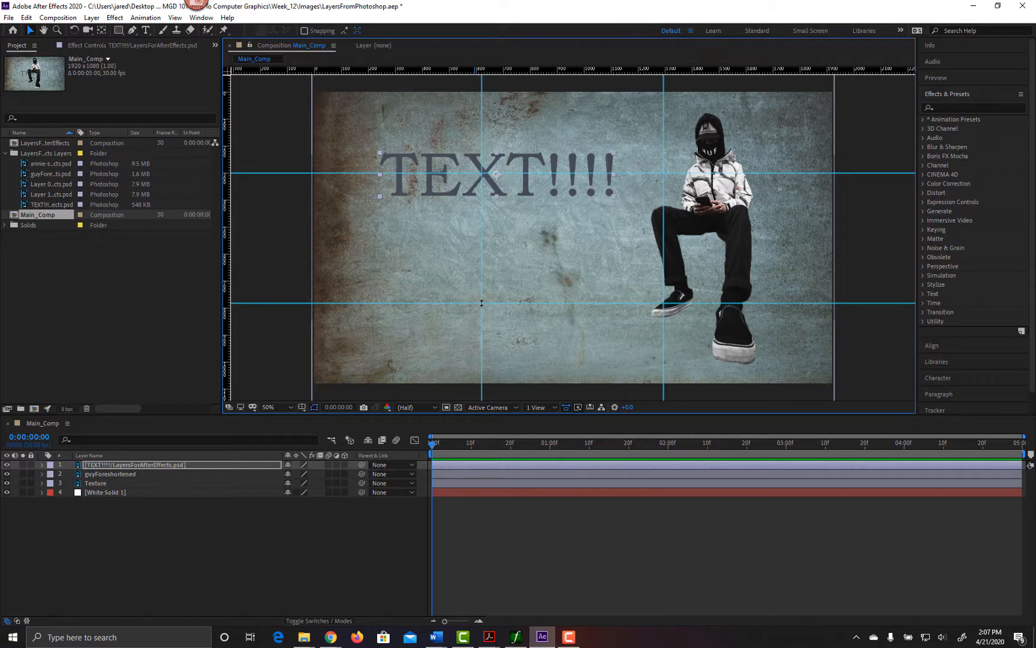
{"action": "left_click_drag", "start_coordinate": [532, 174], "coordinate": [532, 187]}
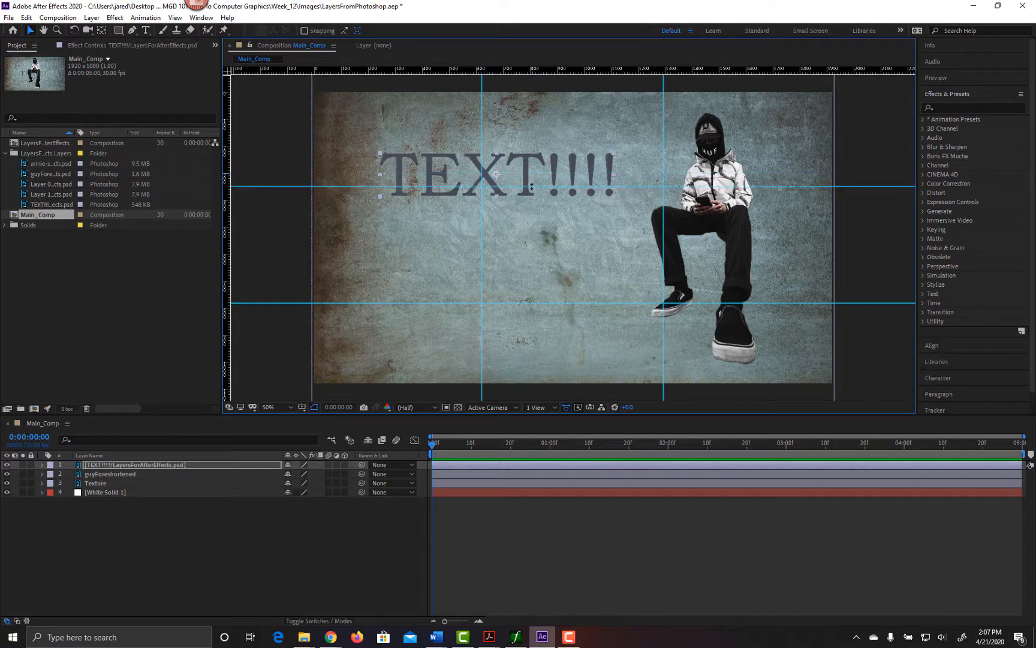
{"action": "left_click_drag", "start_coordinate": [535, 302], "coordinate": [527, 291]}
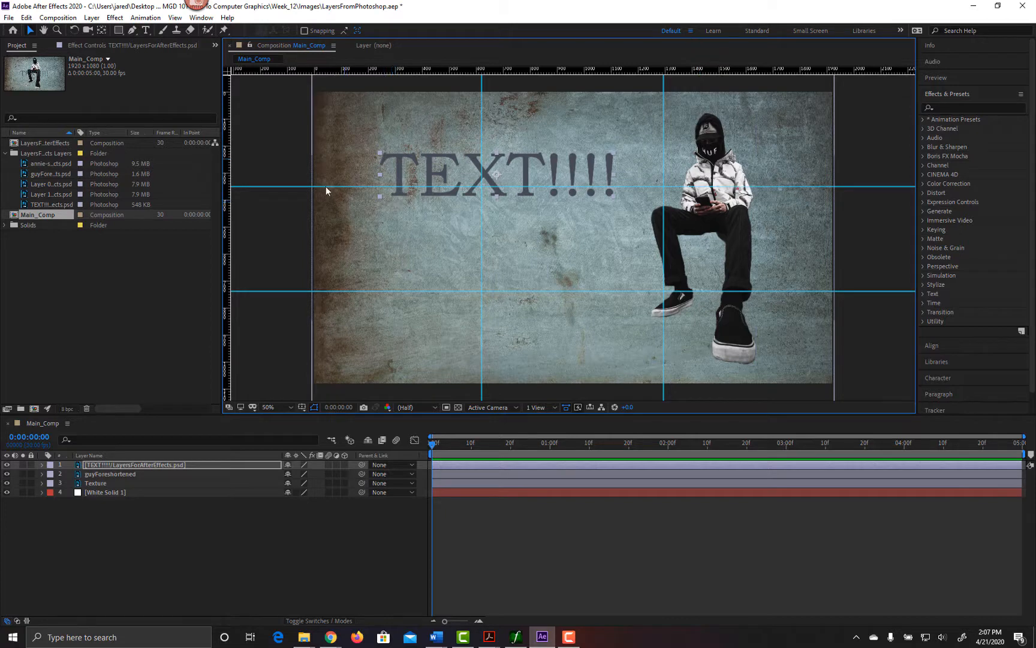
Step: Hide the rulers and the guides in the composition view
{"action": "left_click", "coordinate": [301, 407]}
{"action": "left_click", "coordinate": [330, 473]}
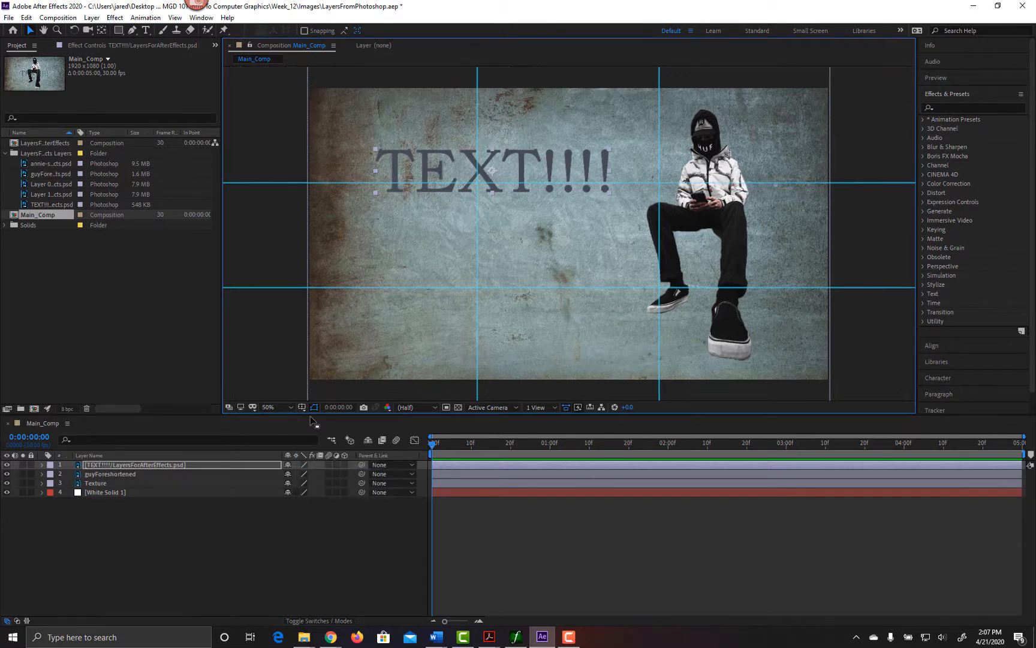
{"action": "left_click", "coordinate": [304, 408]}
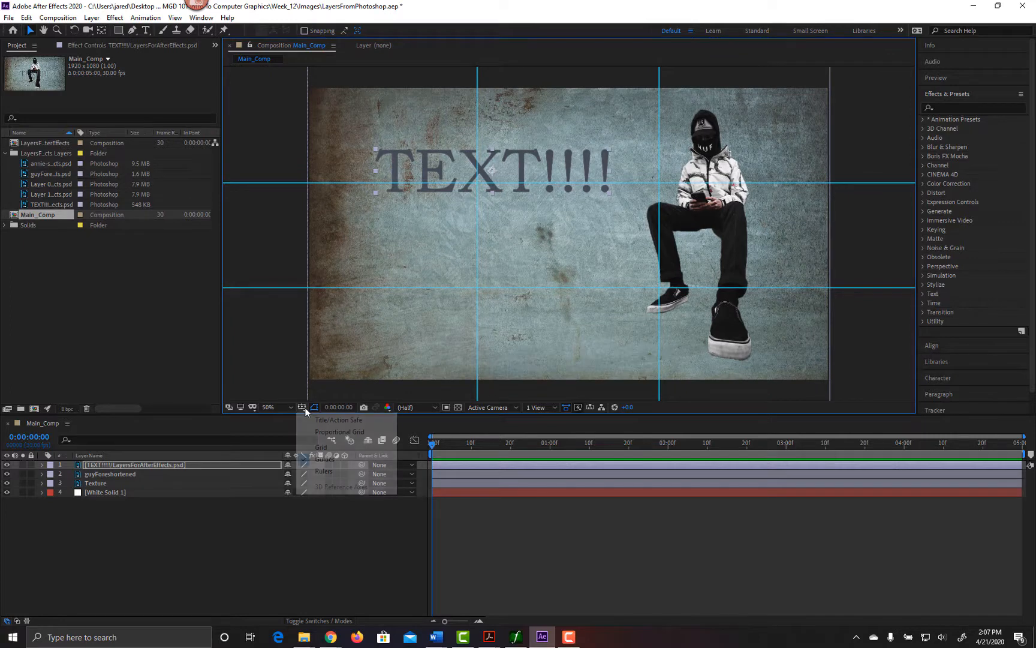
{"action": "left_click", "coordinate": [343, 459]}
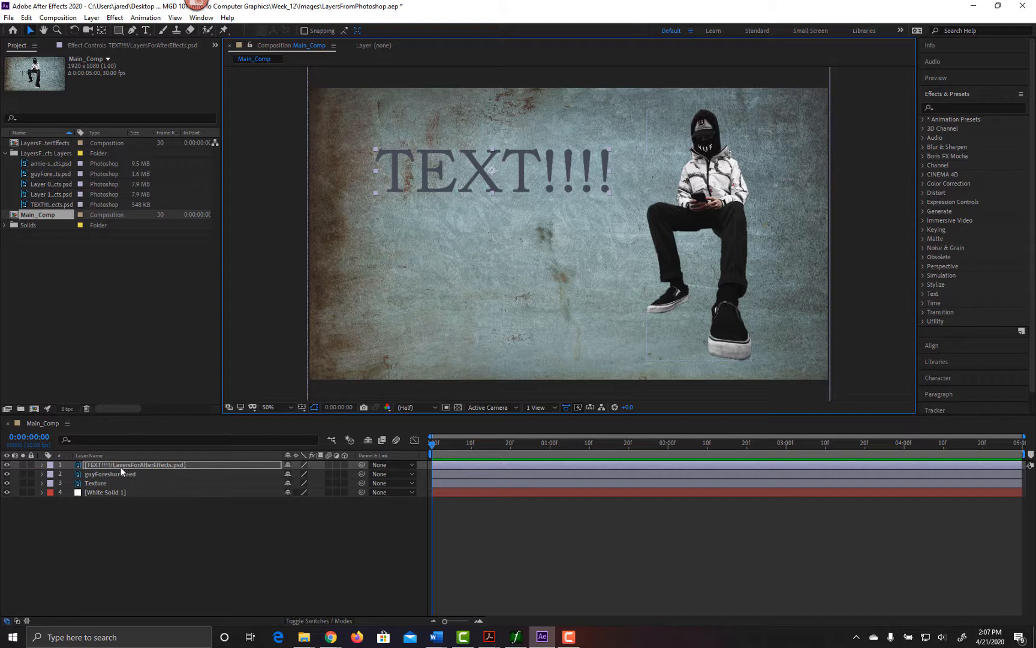
Step: Browse the project files in Adobe Bridge, declining to import earlier preferences, and minimize Bridge to return to After Effects
{"action": "left_click", "coordinate": [24, 20]}
{"action": "mouse_move", "coordinate": [16, 21]}
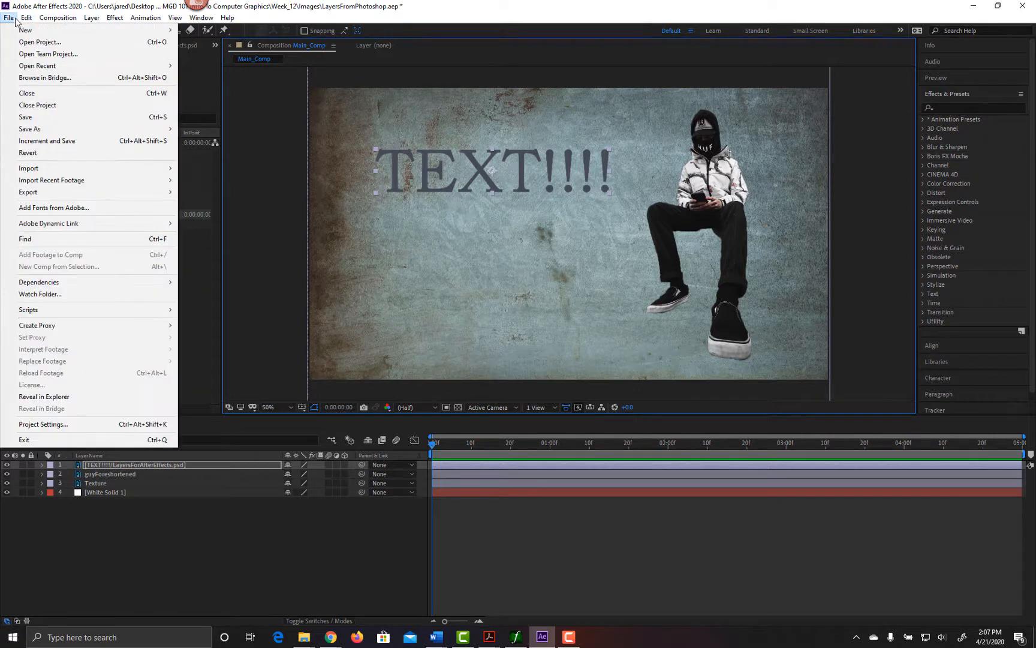
{"action": "left_click", "coordinate": [59, 83]}
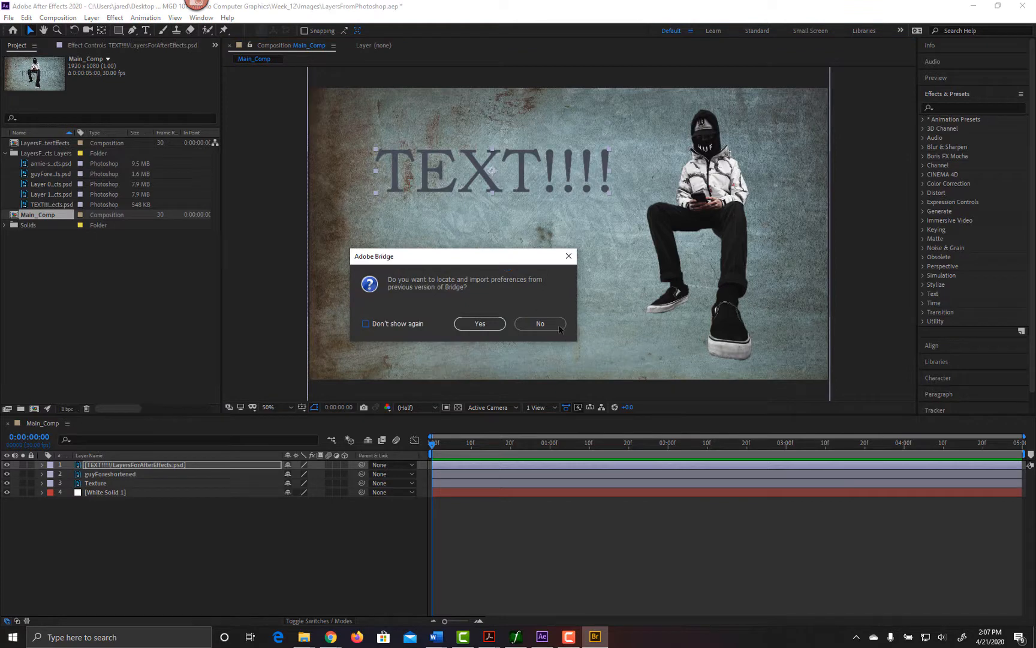
{"action": "left_click", "coordinate": [537, 326]}
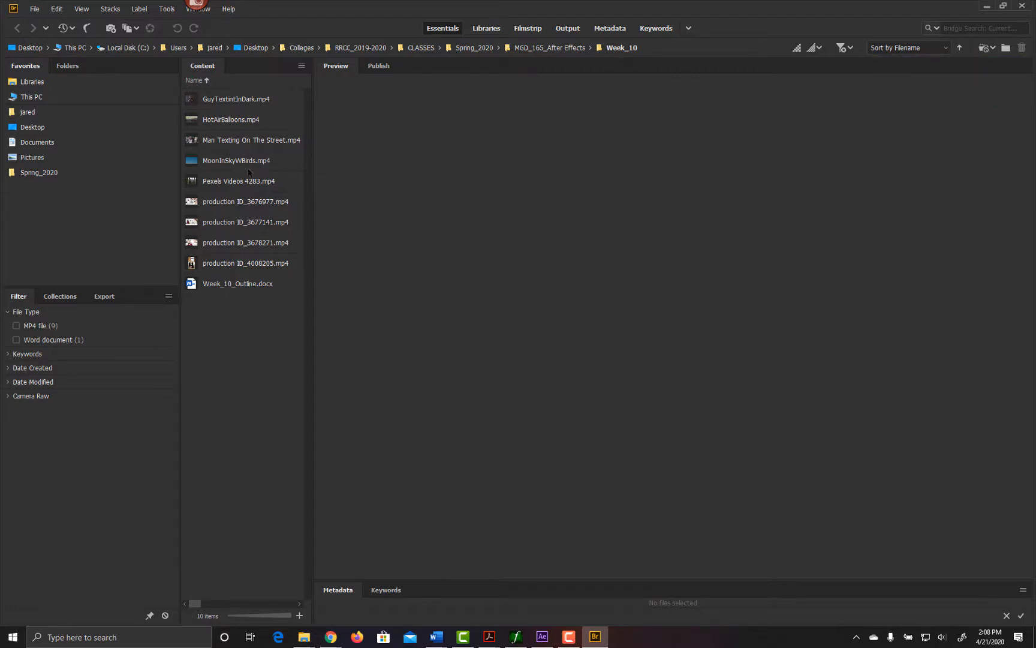
{"action": "left_click", "coordinate": [986, 6]}
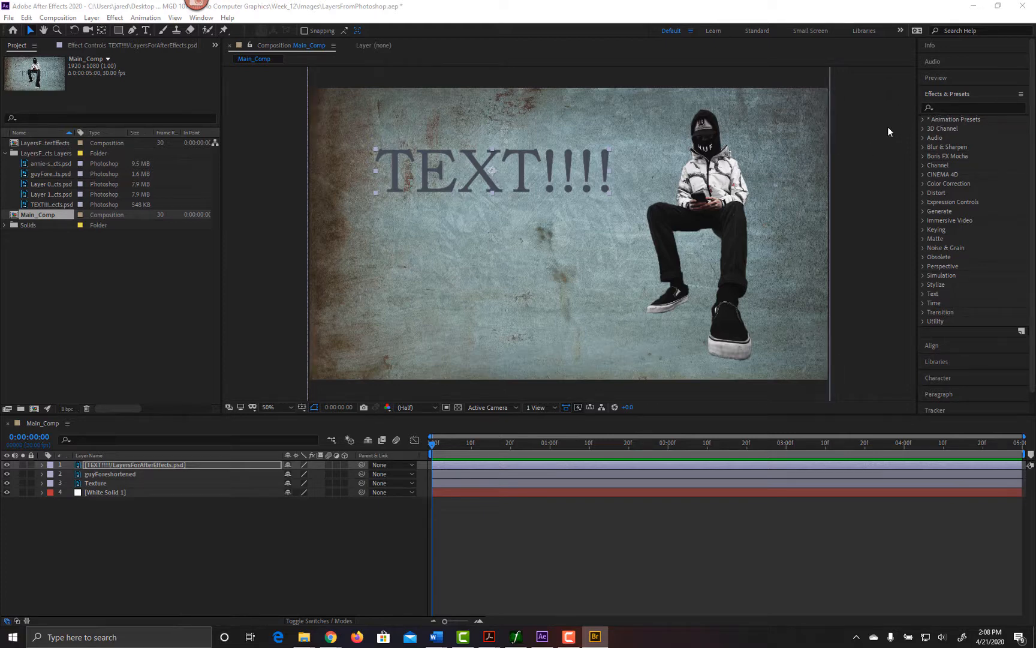
Step: Try to apply the Center Spiral preset from the Animate In text presets to the TEXT!!!! layer and check its Effect Controls
{"action": "left_click", "coordinate": [923, 119]}
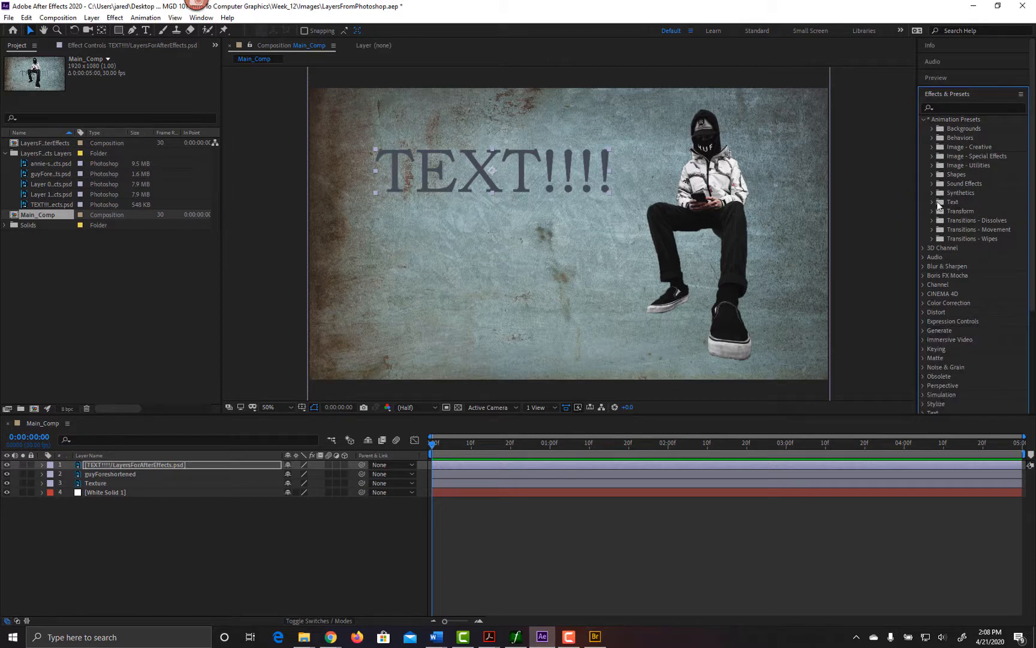
{"action": "left_click", "coordinate": [932, 203]}
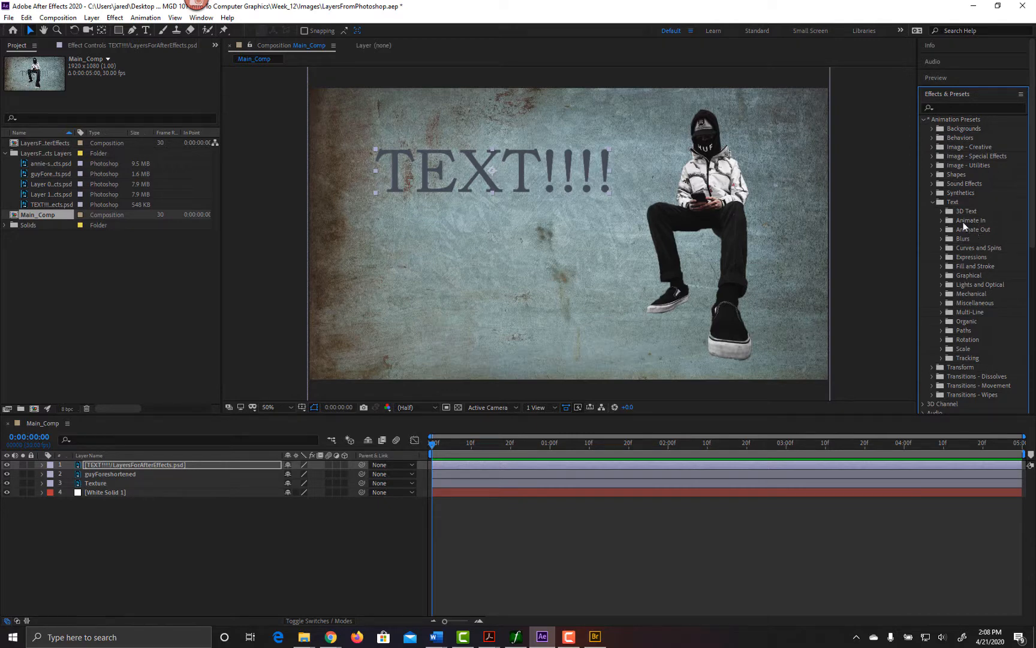
{"action": "left_click", "coordinate": [941, 220]}
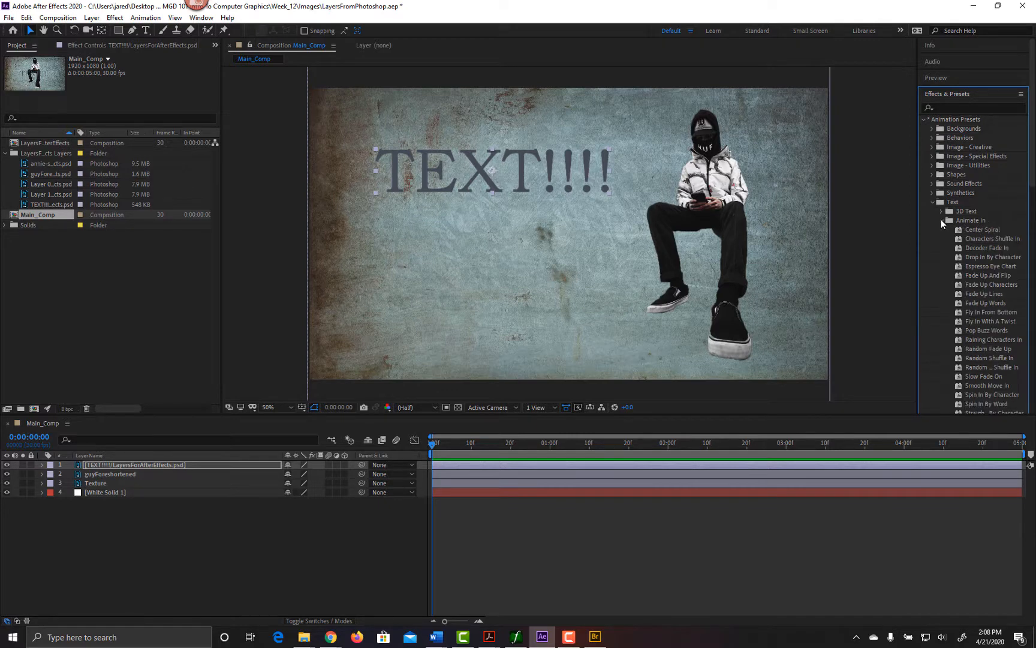
{"action": "left_click", "coordinate": [979, 228]}
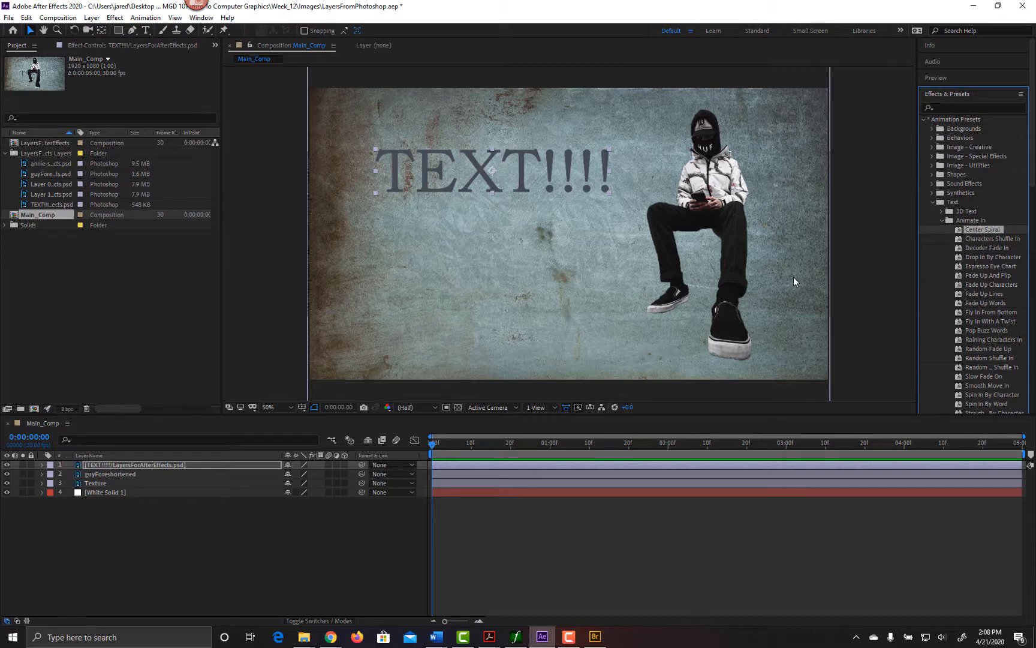
{"action": "left_click_drag", "start_coordinate": [972, 232], "coordinate": [749, 223]}
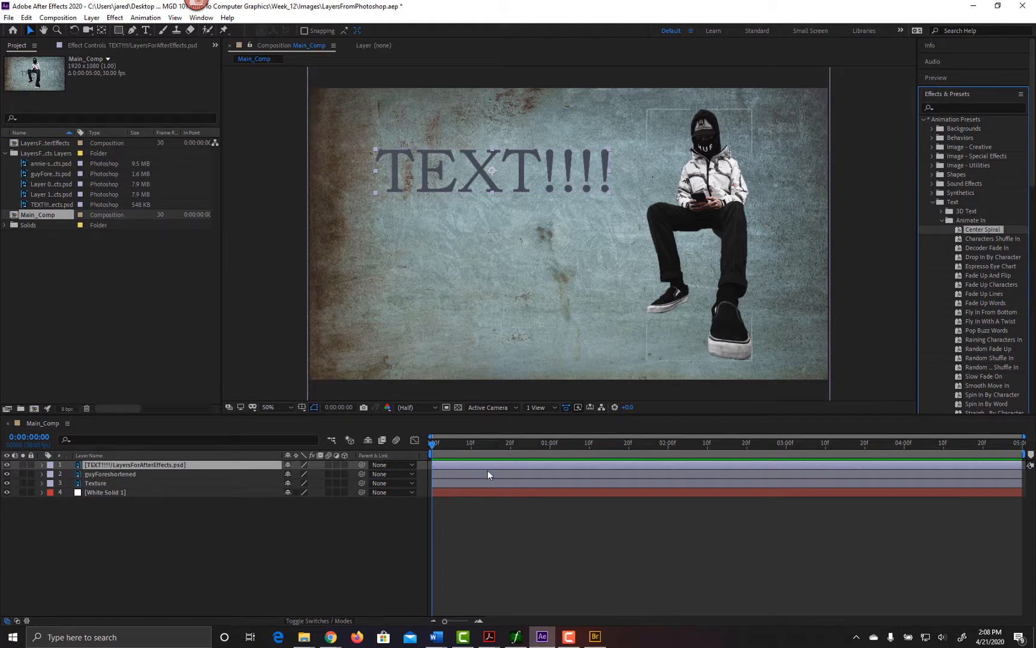
{"action": "left_click_drag", "start_coordinate": [431, 444], "coordinate": [409, 454]}
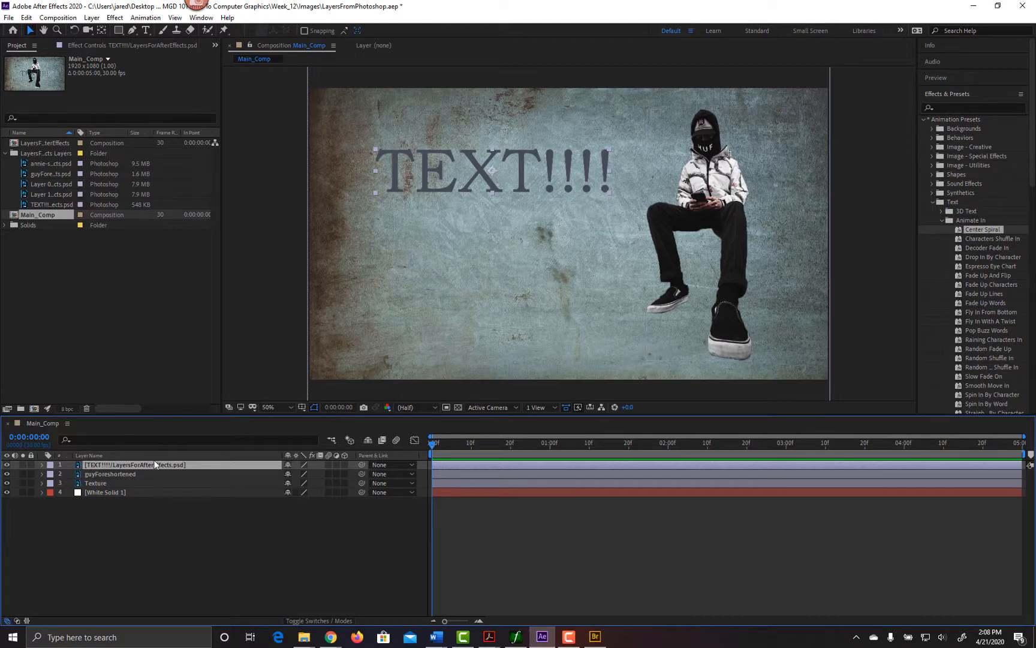
{"action": "left_click", "coordinate": [972, 234]}
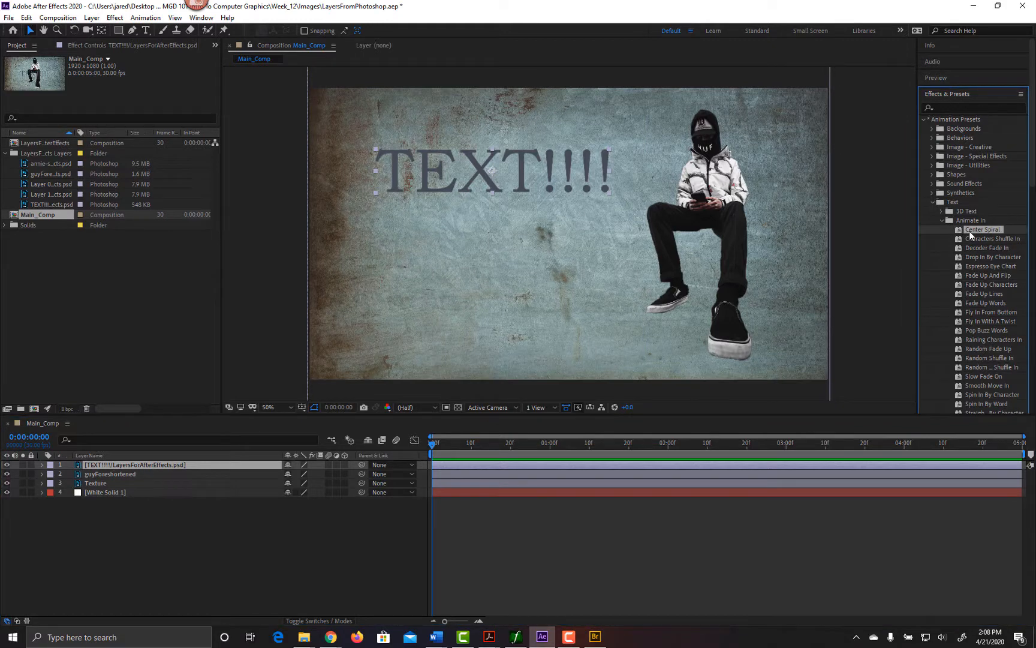
{"action": "left_click", "coordinate": [171, 46]}
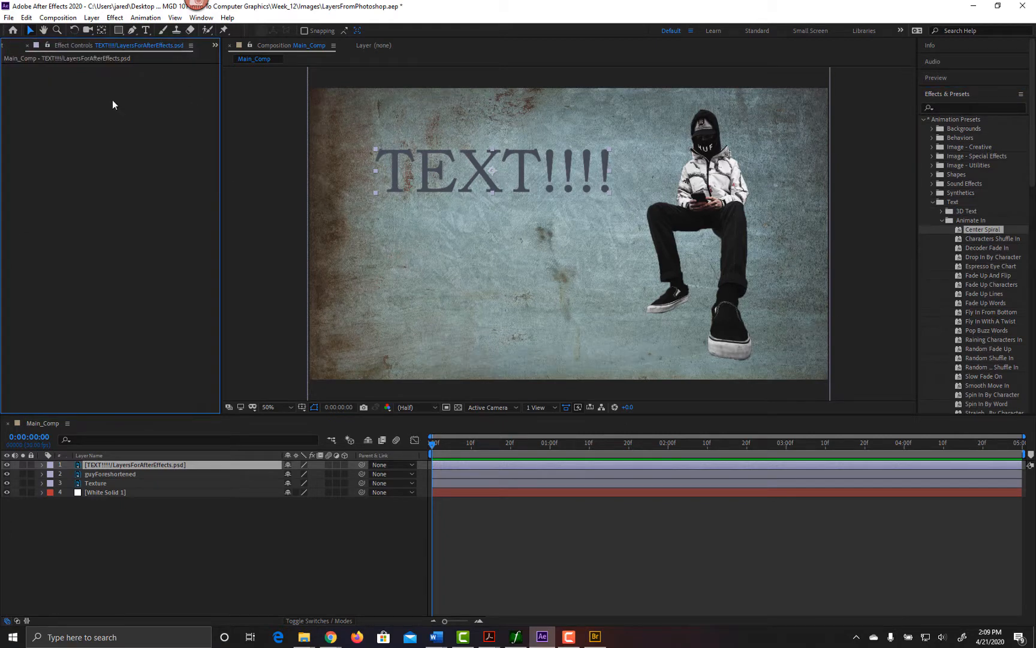
Step: Try to apply the Decoder Fade In text preset to the TEXT!!!! layer
{"action": "left_click", "coordinate": [947, 228]}
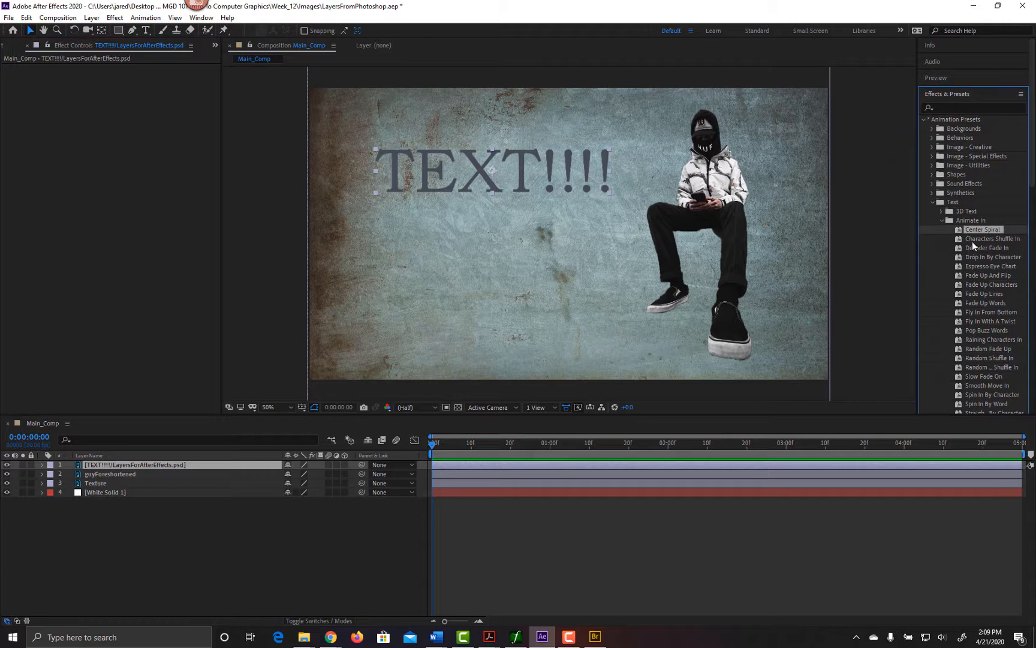
{"action": "left_click", "coordinate": [969, 240]}
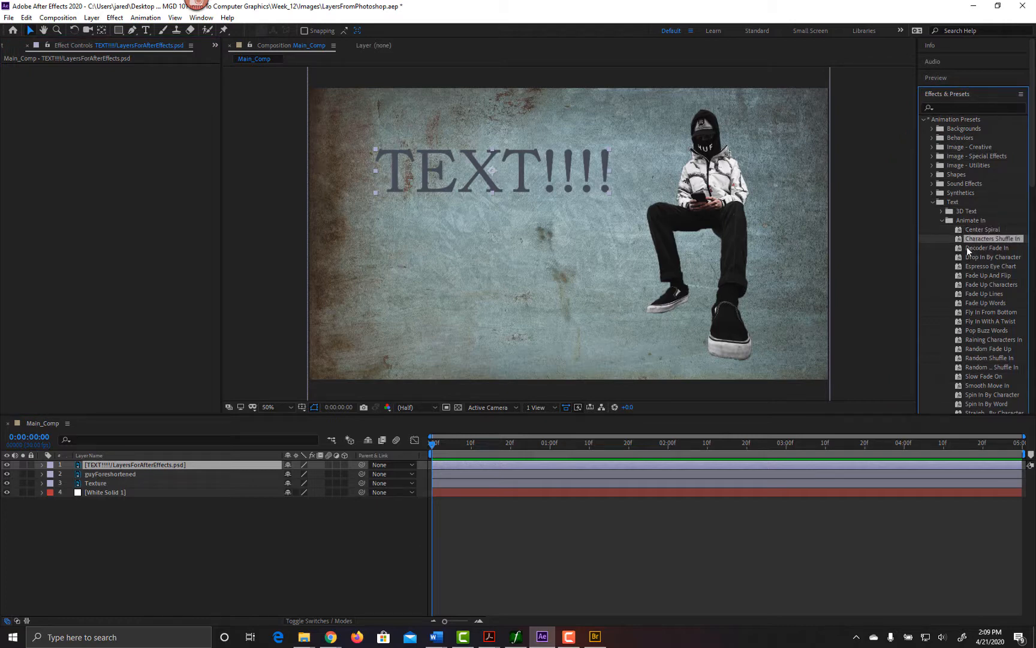
{"action": "left_click", "coordinate": [967, 246]}
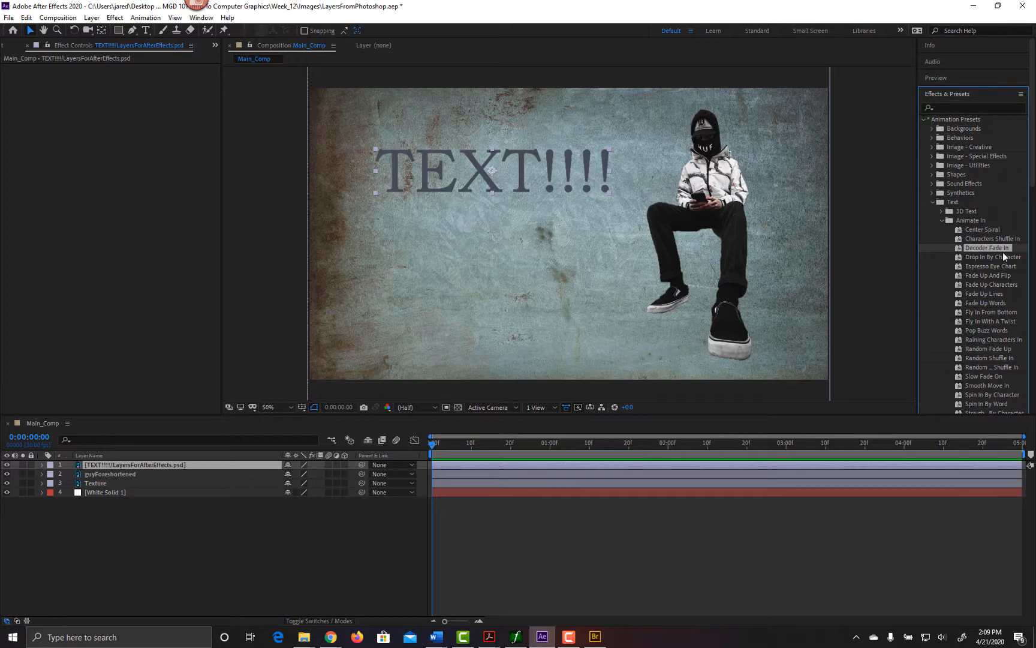
{"action": "left_click_drag", "start_coordinate": [971, 247], "coordinate": [227, 467]}
{"action": "mouse_move", "coordinate": [432, 449]}
{"action": "left_mouse_down"}
{"action": "mouse_move", "coordinate": [621, 449]}
{"action": "mouse_move", "coordinate": [432, 449]}
{"action": "left_mouse_up"}
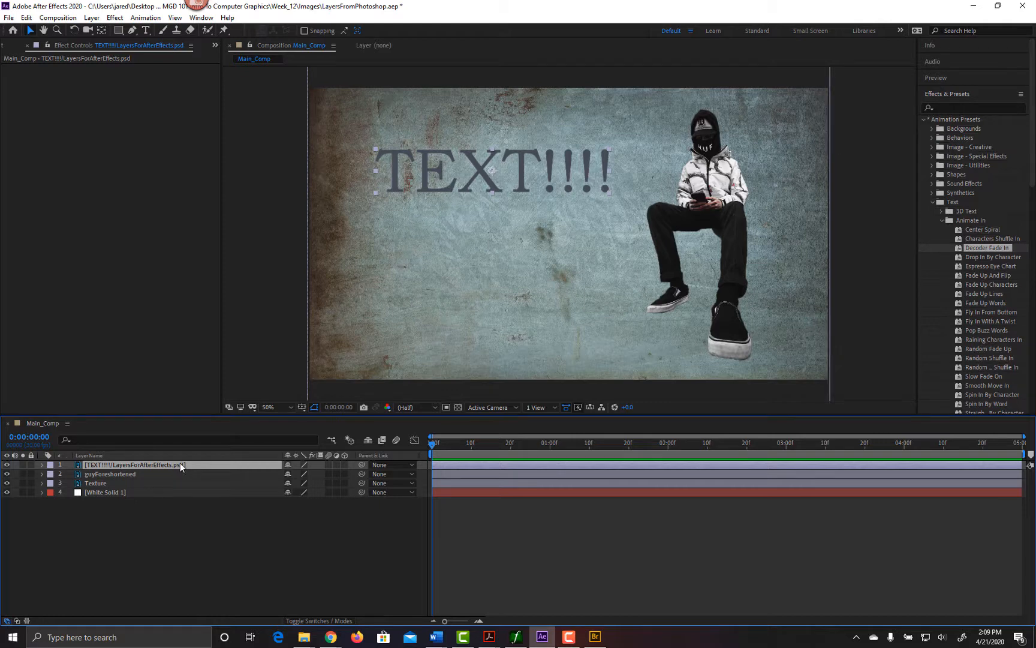
Step: Reveal the TEXT!!!! layer's Opacity, try out different values, return it to 100% and collapse the layer
{"action": "key", "text": "t"}
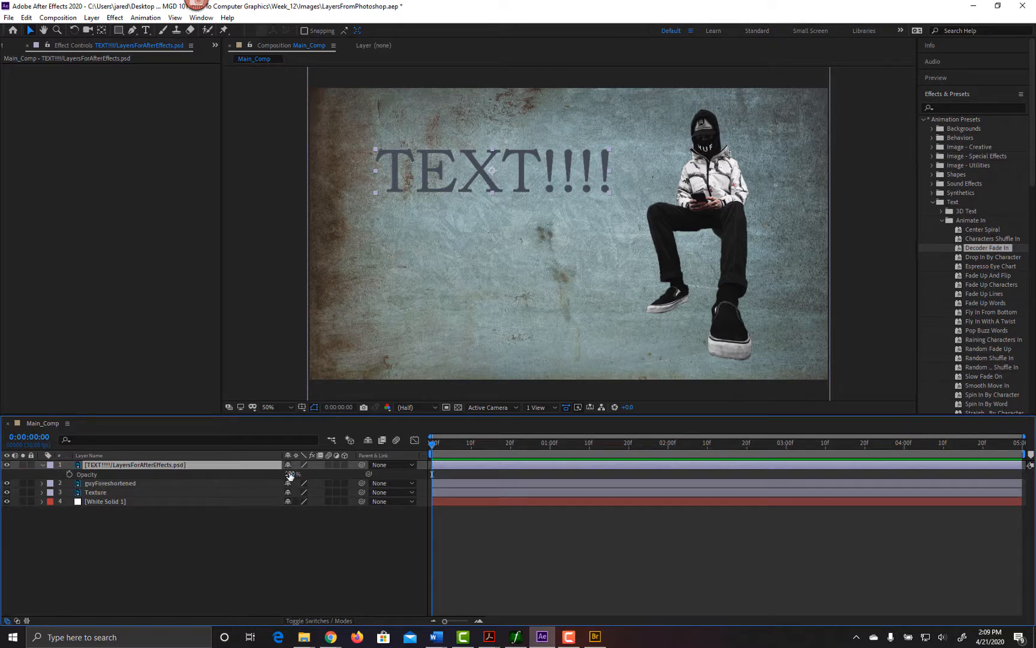
{"action": "left_click_drag", "start_coordinate": [290, 475], "coordinate": [337, 483]}
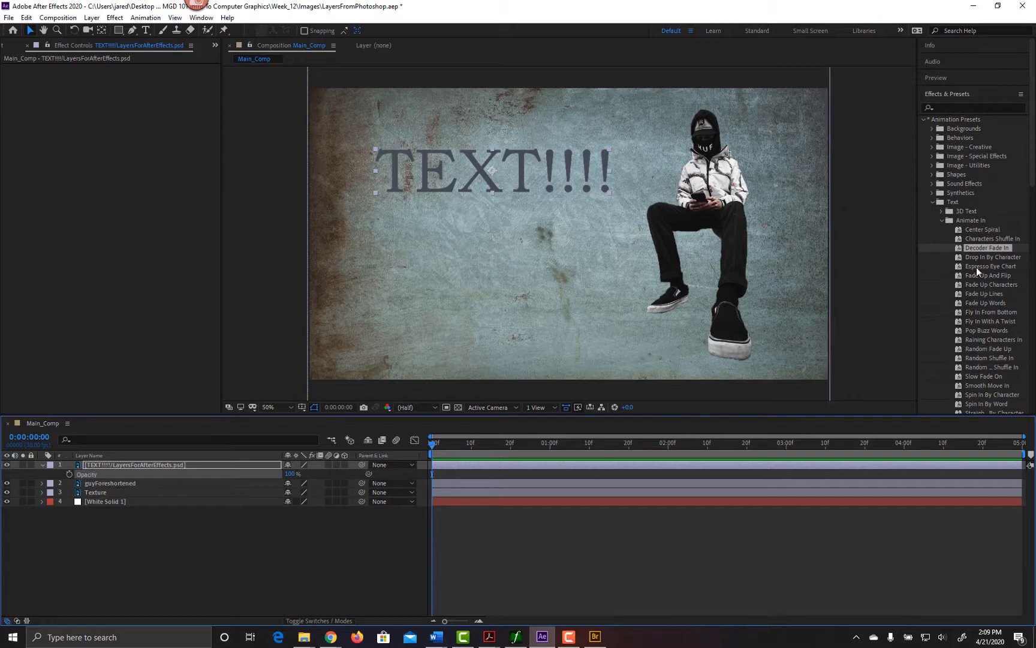
{"action": "left_click", "coordinate": [41, 465]}
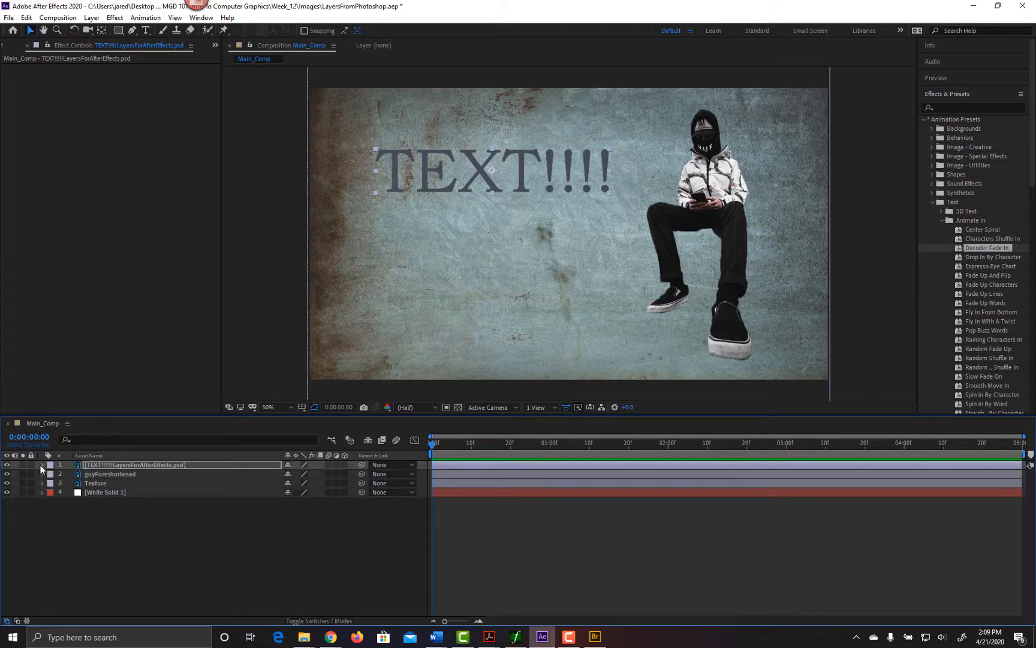
{"action": "right_click", "coordinate": [127, 465]}
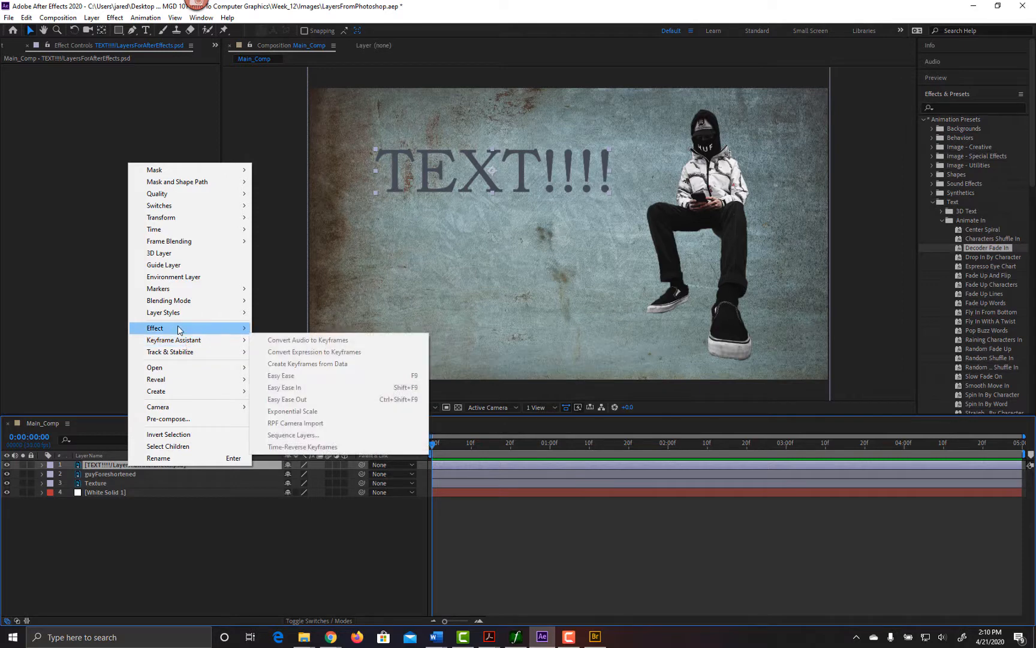
{"action": "mouse_move", "coordinate": [178, 329]}
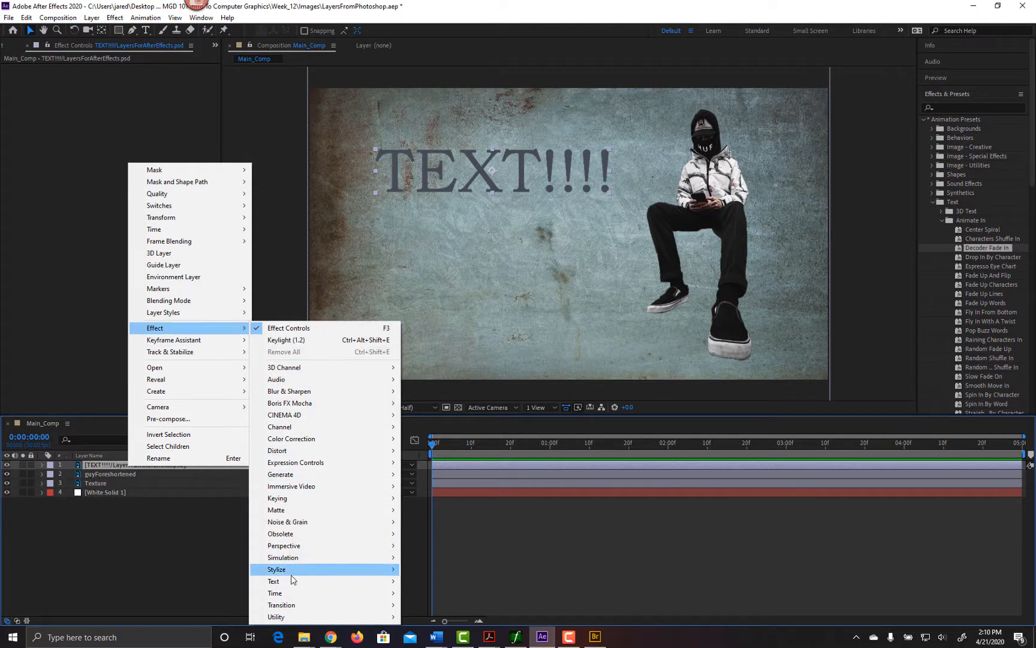
{"action": "mouse_move", "coordinate": [291, 579]}
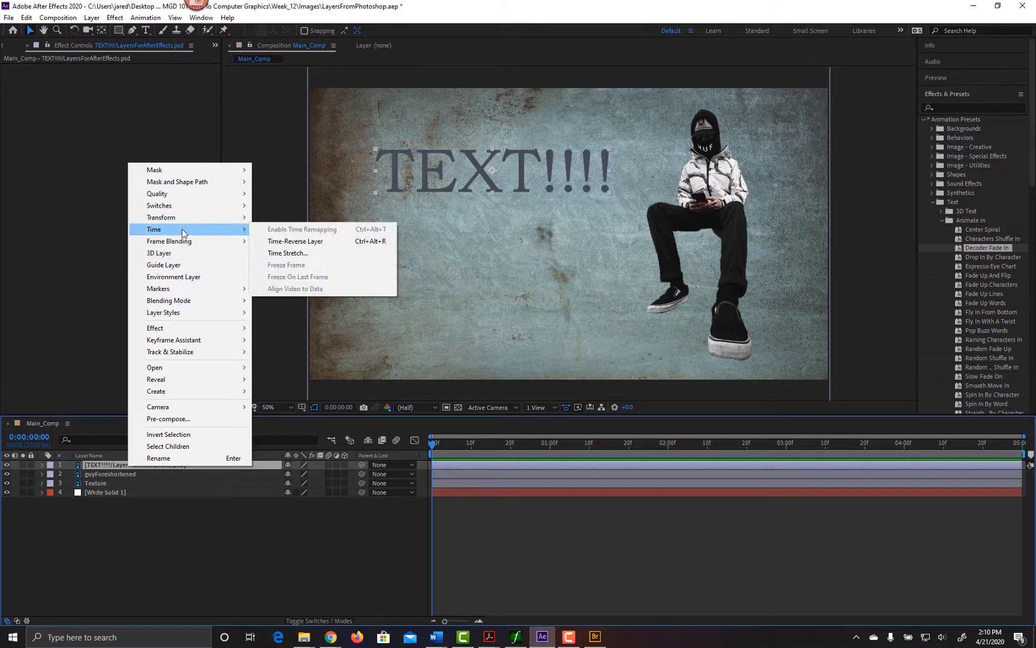
{"action": "mouse_move", "coordinate": [185, 220]}
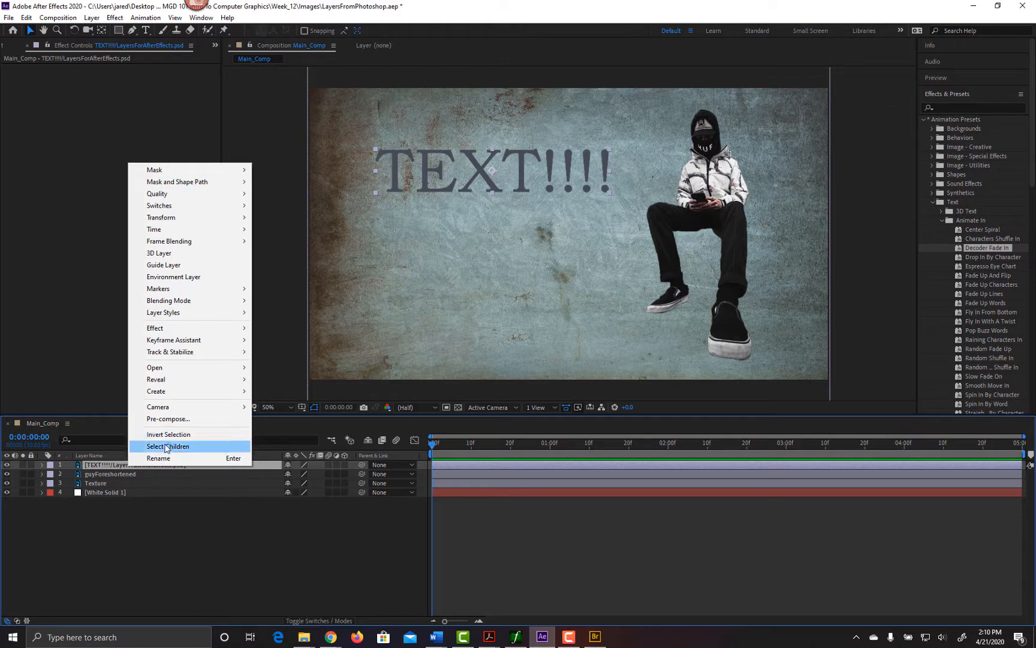
{"action": "left_click", "coordinate": [91, 19]}
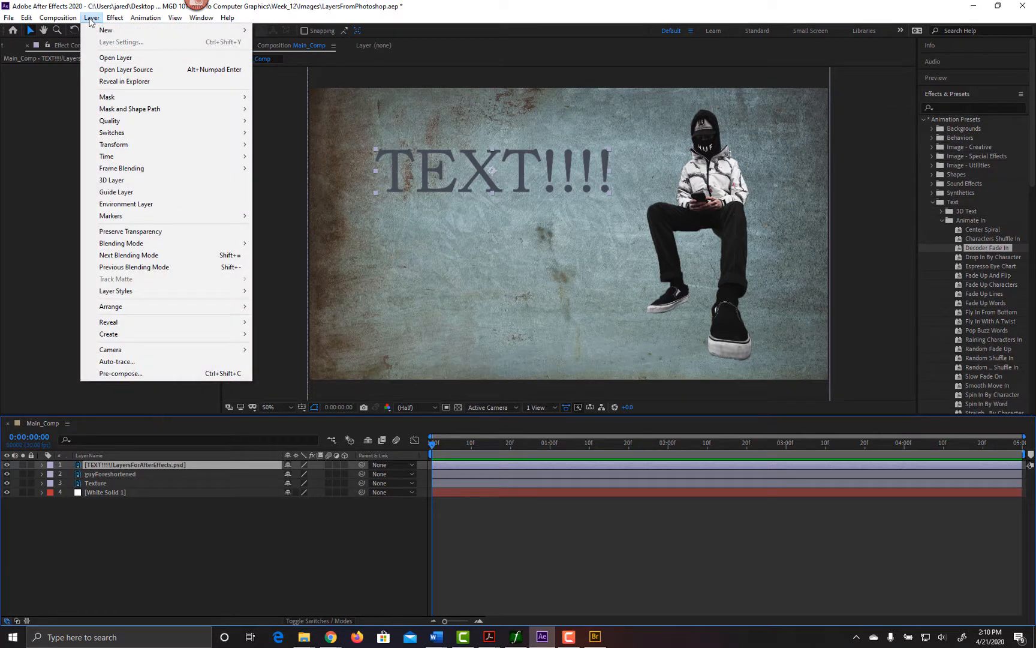
{"action": "left_click", "coordinate": [189, 260]}
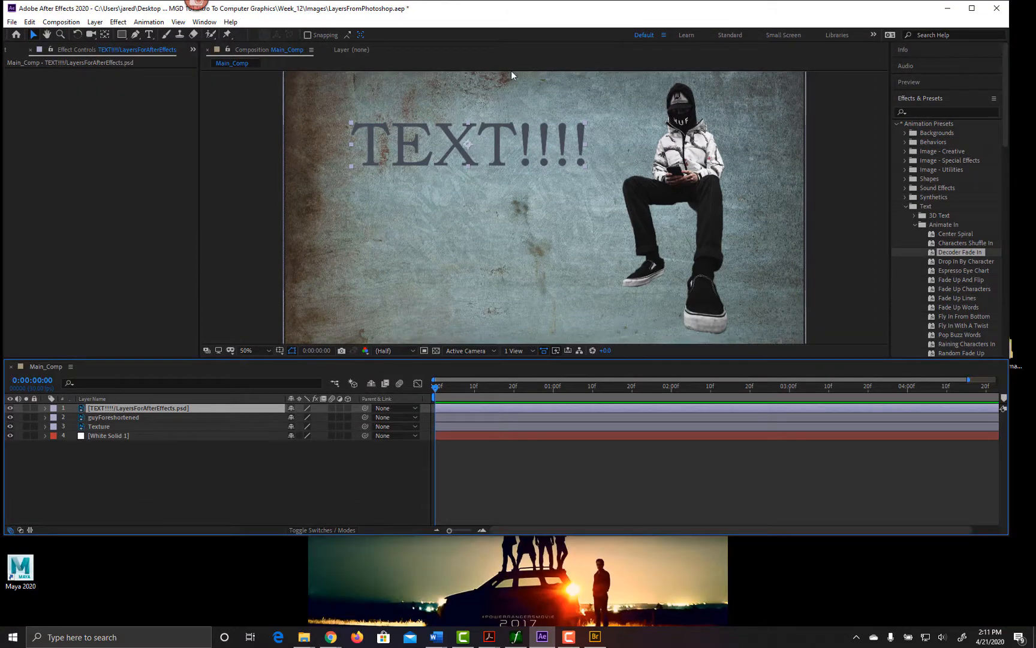
Step: Maximize the After Effects window and convert the TEXT!!!! Photoshop layer to editable text
{"action": "left_click", "coordinate": [976, 12]}
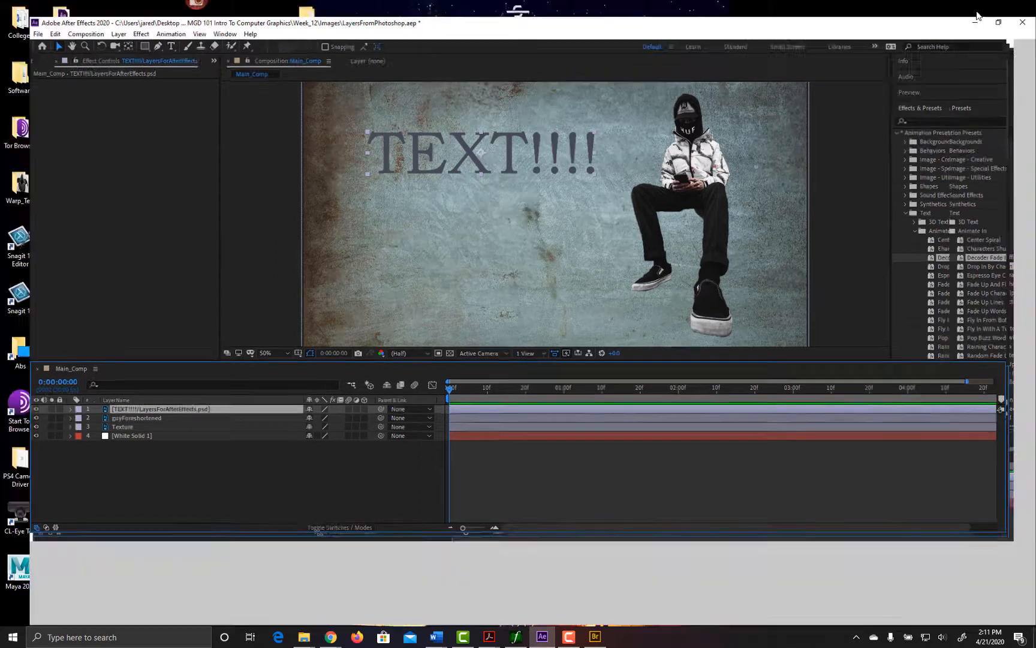
{"action": "right_click", "coordinate": [143, 465]}
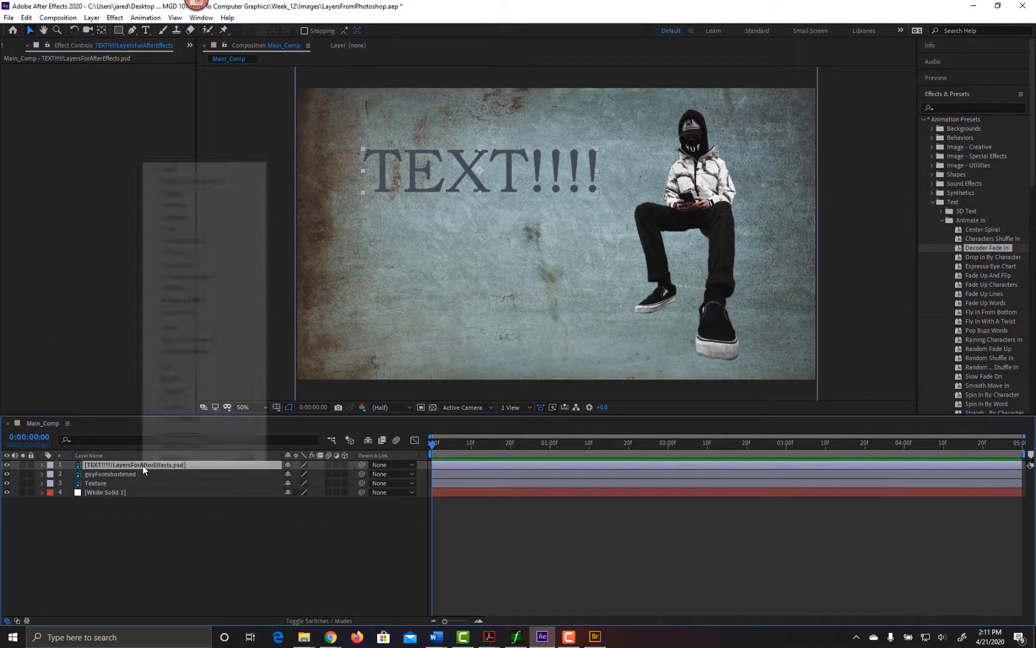
{"action": "mouse_move", "coordinate": [221, 394]}
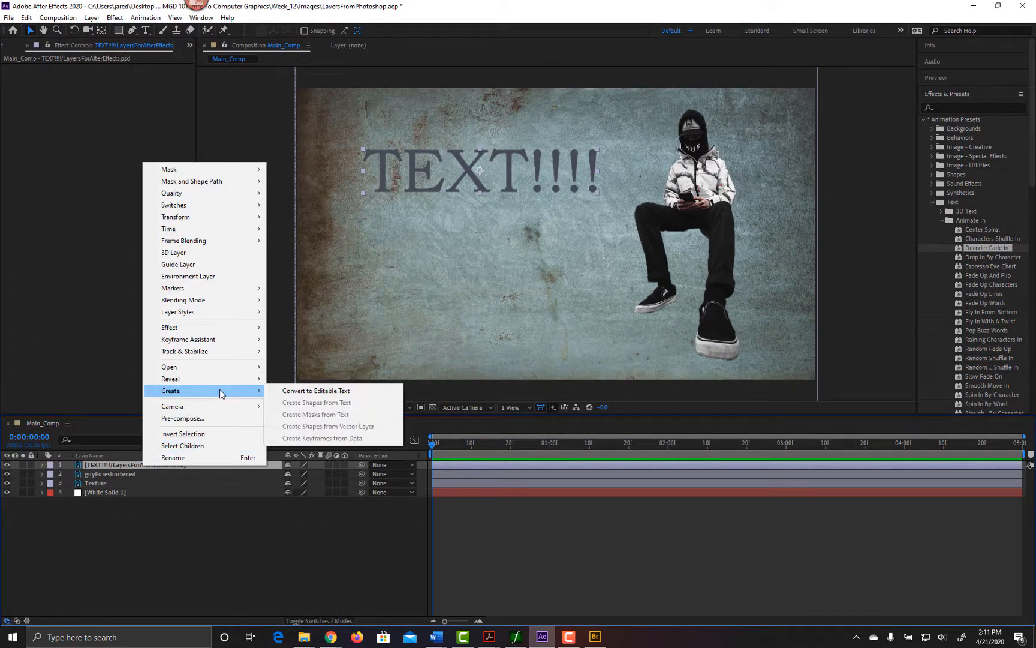
{"action": "left_click", "coordinate": [294, 391]}
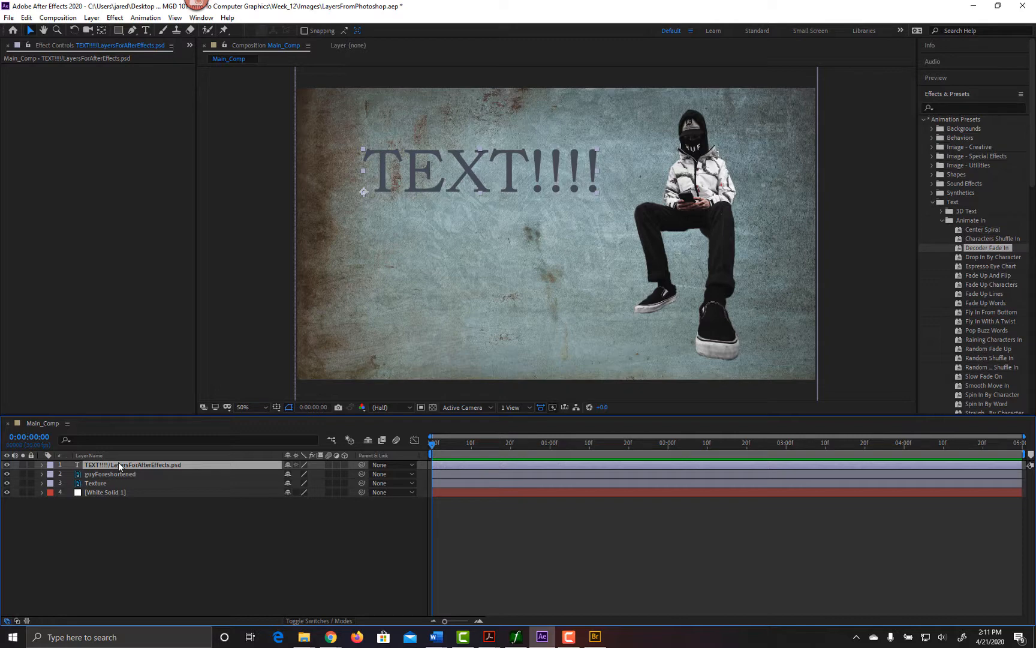
Step: Replace the TEXT!!!! wording in the composition with "Wear a Mask!!!"
{"action": "double_click", "coordinate": [427, 170]}
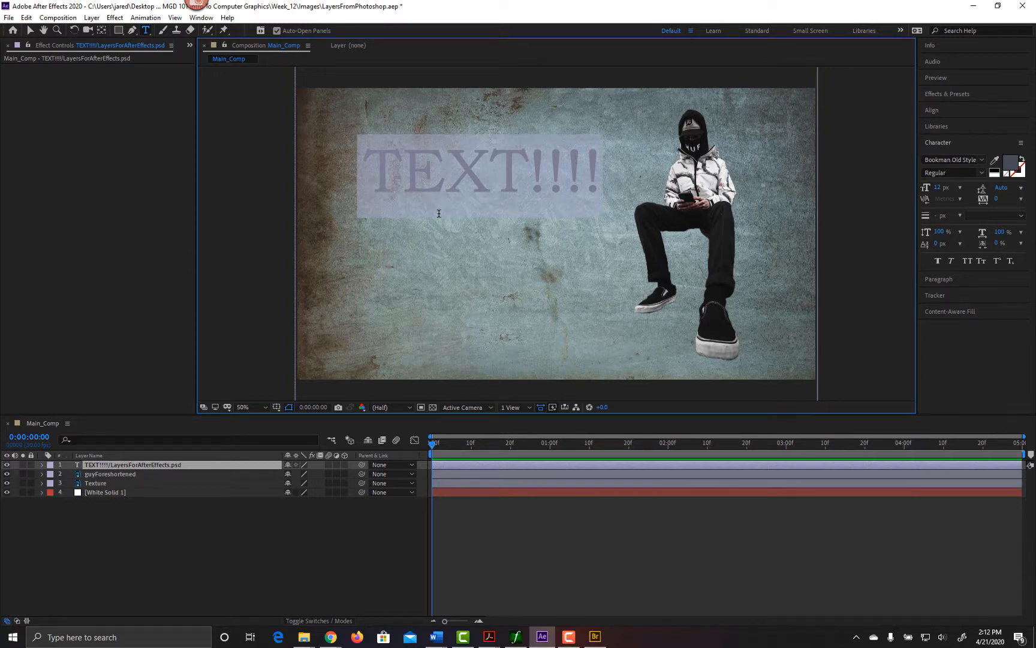
{"action": "type", "text": "Wear a Mask"}
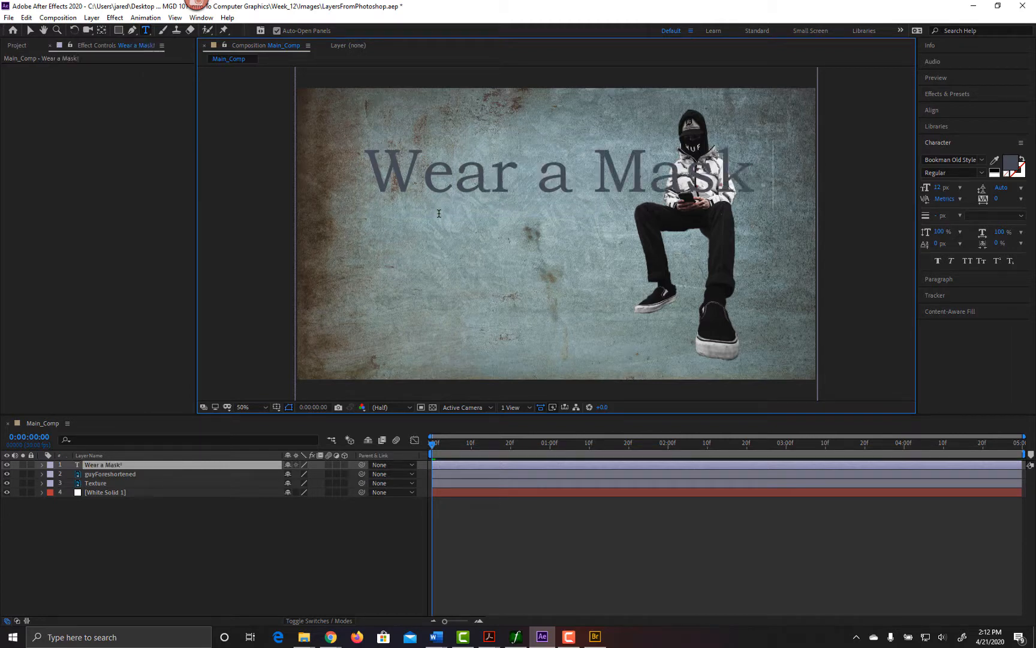
{"action": "type", "text": "!!!"}
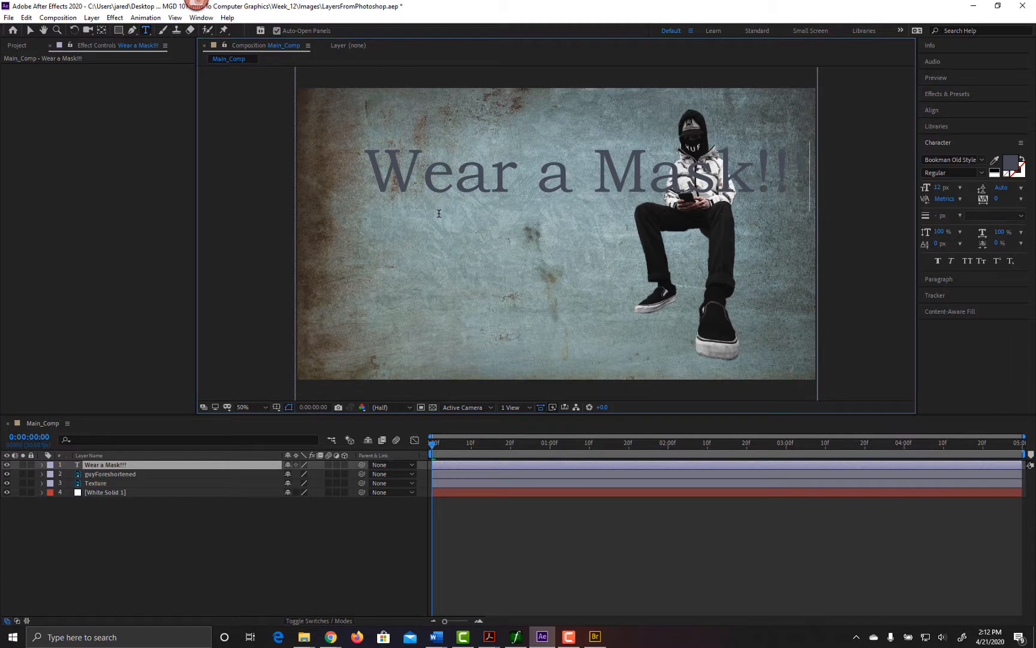
Step: Clear the text layer's wording and replace it with "This is!"
{"action": "key", "text": "BackSpace"}
{"action": "key", "text": "BackSpace"}
{"action": "key", "text": "BackSpace"}
{"action": "key", "text": "BackSpace"}
{"action": "key", "text": "BackSpace"}
{"action": "key", "text": "BackSpace"}
{"action": "key", "text": "BackSpace"}
{"action": "key", "text": "BackSpace"}
{"action": "key", "text": "BackSpace"}
{"action": "key", "text": "BackSpace"}
{"action": "key", "text": "BackSpace"}
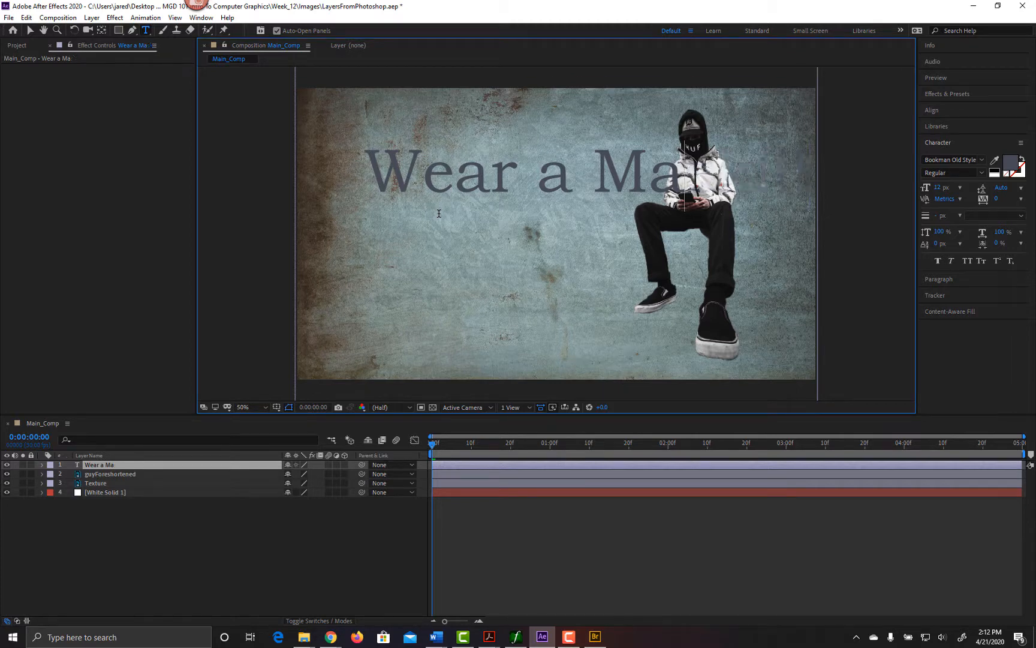
{"action": "key", "text": "BackSpace"}
{"action": "key", "text": "BackSpace"}
{"action": "key", "text": "BackSpace"}
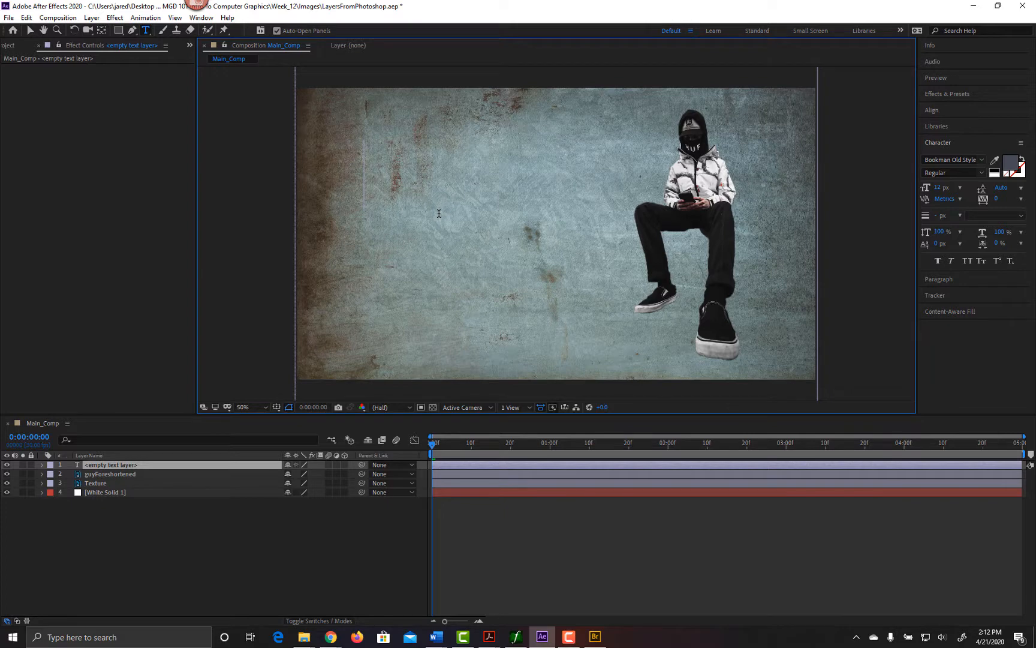
{"action": "type", "text": "This"}
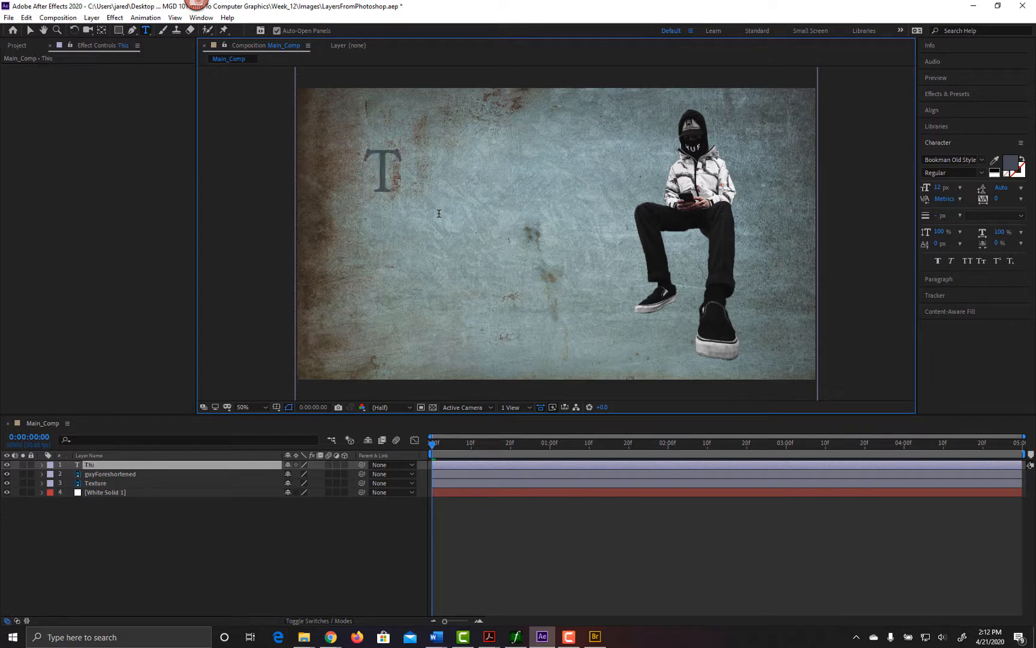
{"action": "type", "text": " is"}
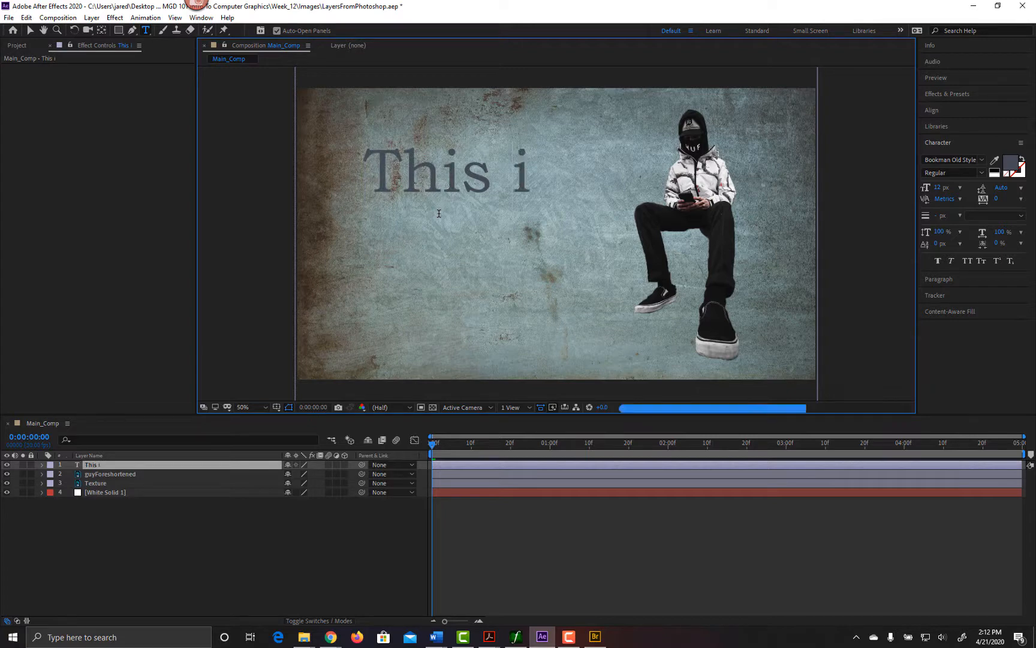
{"action": "type", "text": "!"}
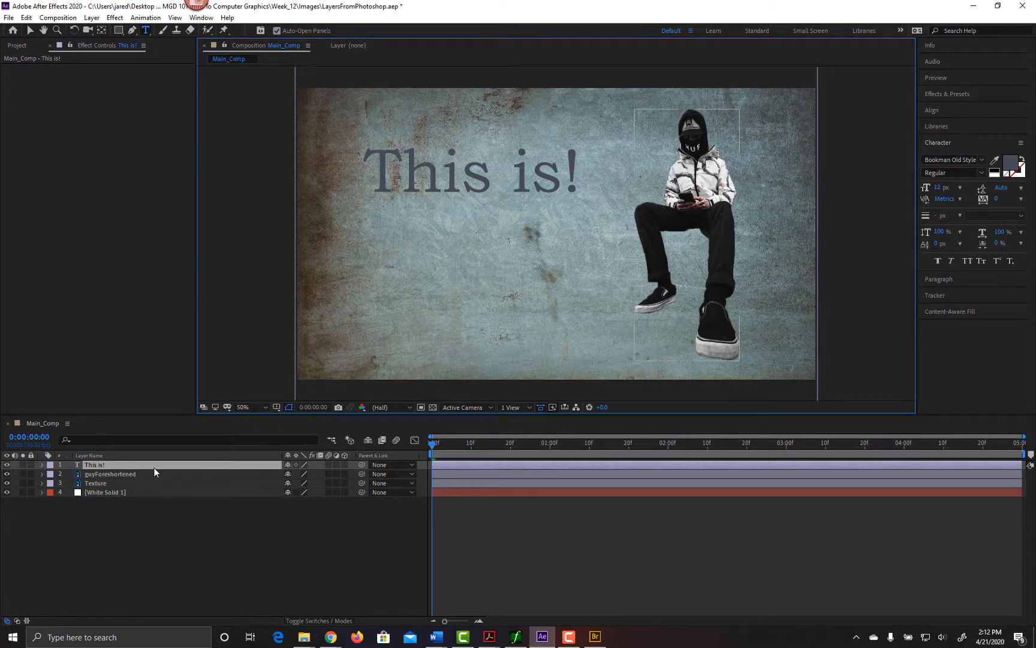
Step: Show the animation presets again and look through the commands available for the This is! layer
{"action": "left_click", "coordinate": [955, 94]}
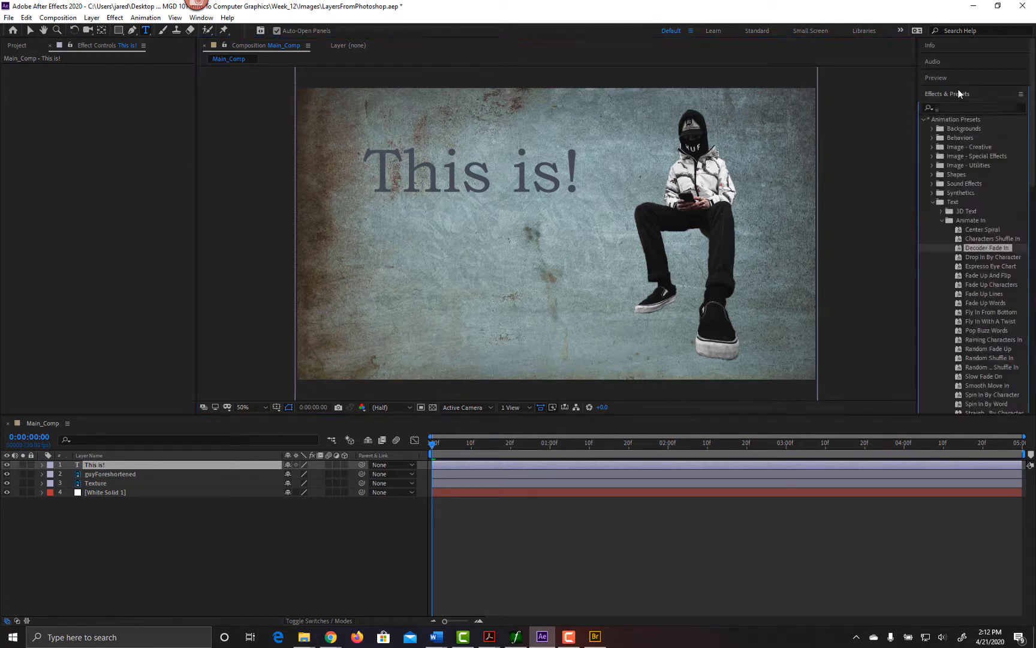
{"action": "right_click", "coordinate": [142, 466]}
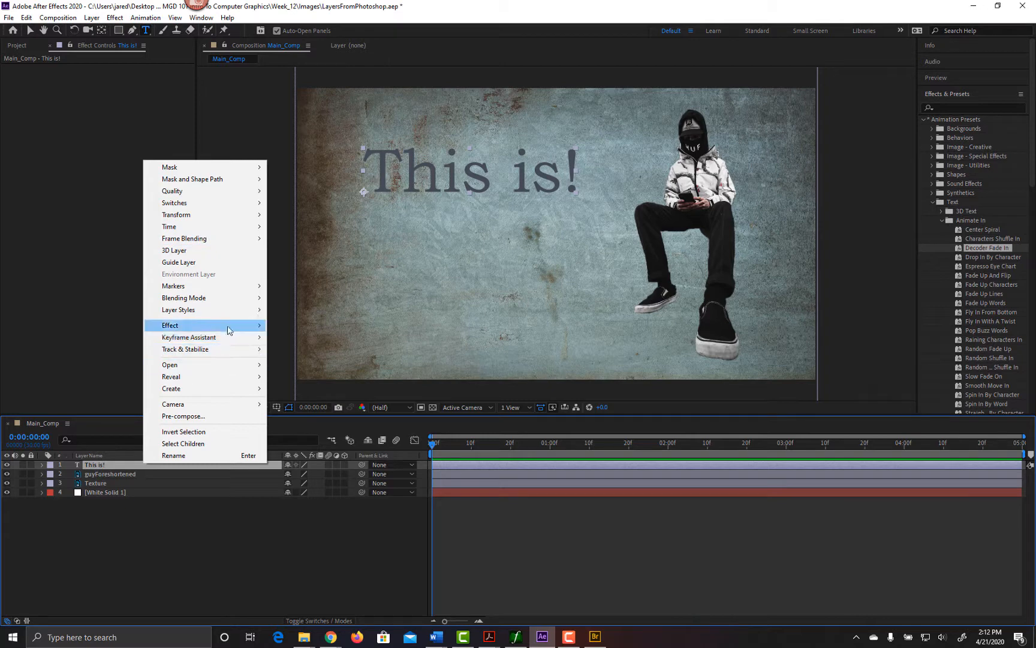
{"action": "mouse_move", "coordinate": [230, 393]}
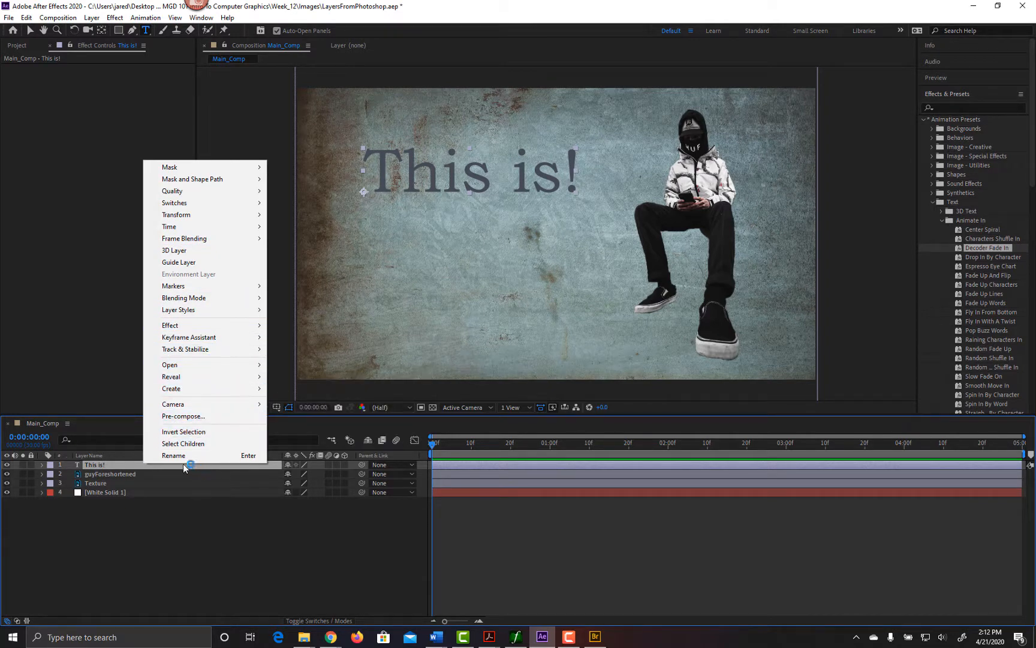
{"action": "left_click", "coordinate": [127, 466]}
{"action": "left_click", "coordinate": [92, 17]}
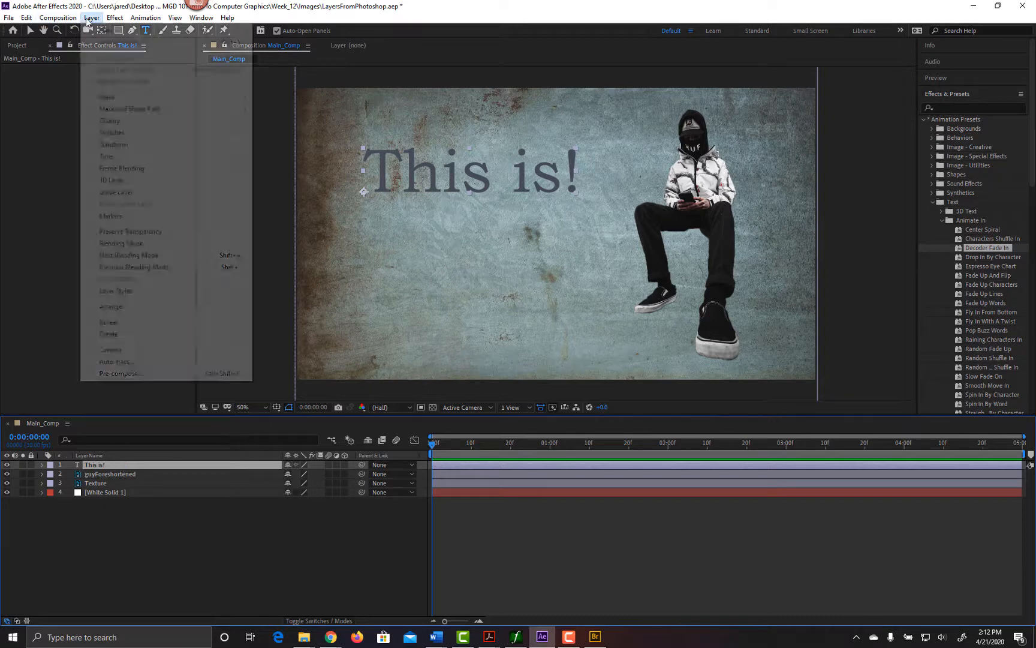
{"action": "mouse_move", "coordinate": [48, 22]}
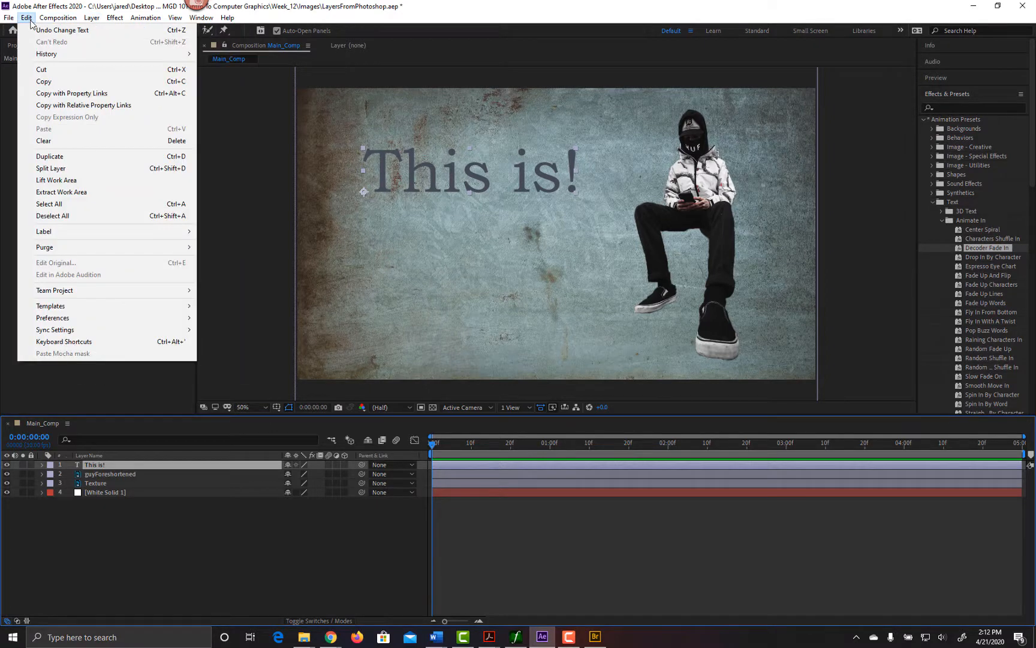
{"action": "left_click", "coordinate": [313, 6]}
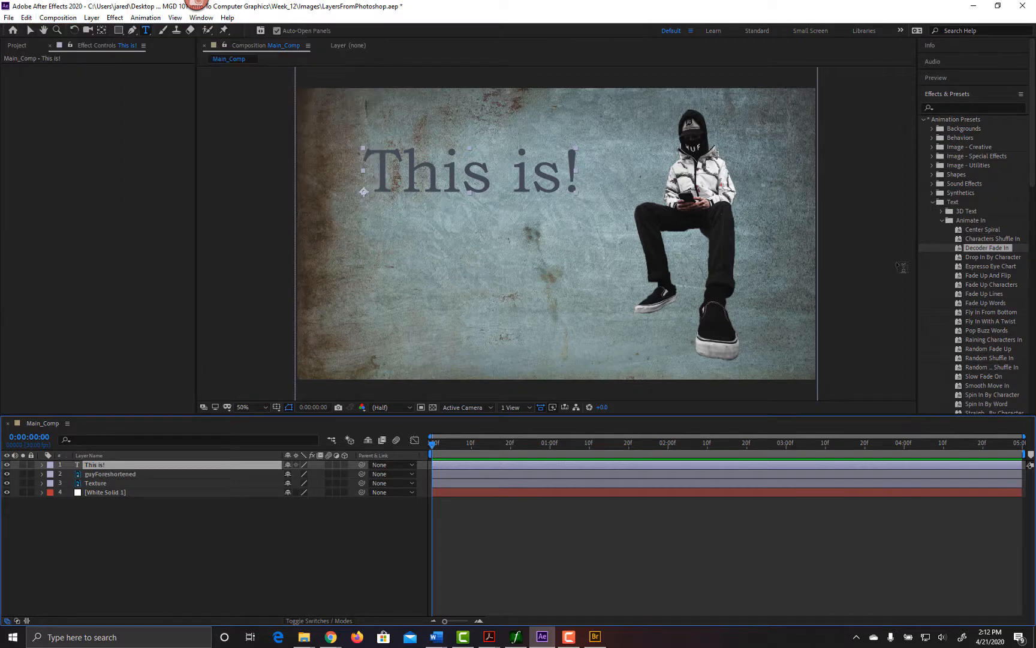
Step: Try to apply the Decoder Fade In preset to the This is! text and undo the extra empty text layer
{"action": "left_click", "coordinate": [967, 230]}
{"action": "left_click", "coordinate": [961, 250]}
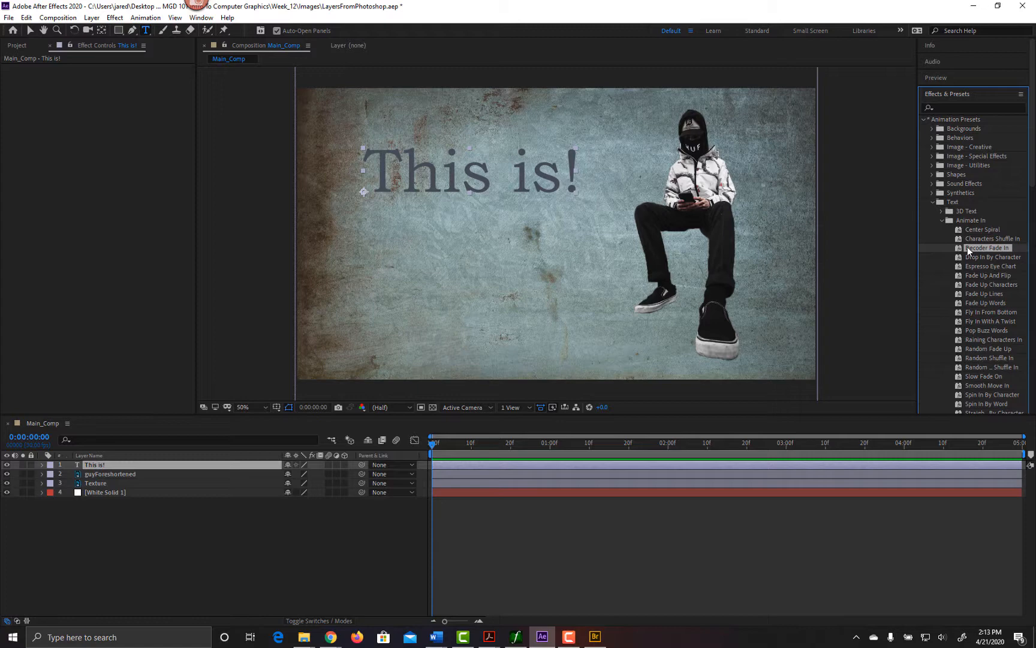
{"action": "left_click_drag", "start_coordinate": [968, 246], "coordinate": [457, 174]}
{"action": "left_click_drag", "start_coordinate": [457, 174], "coordinate": [967, 246]}
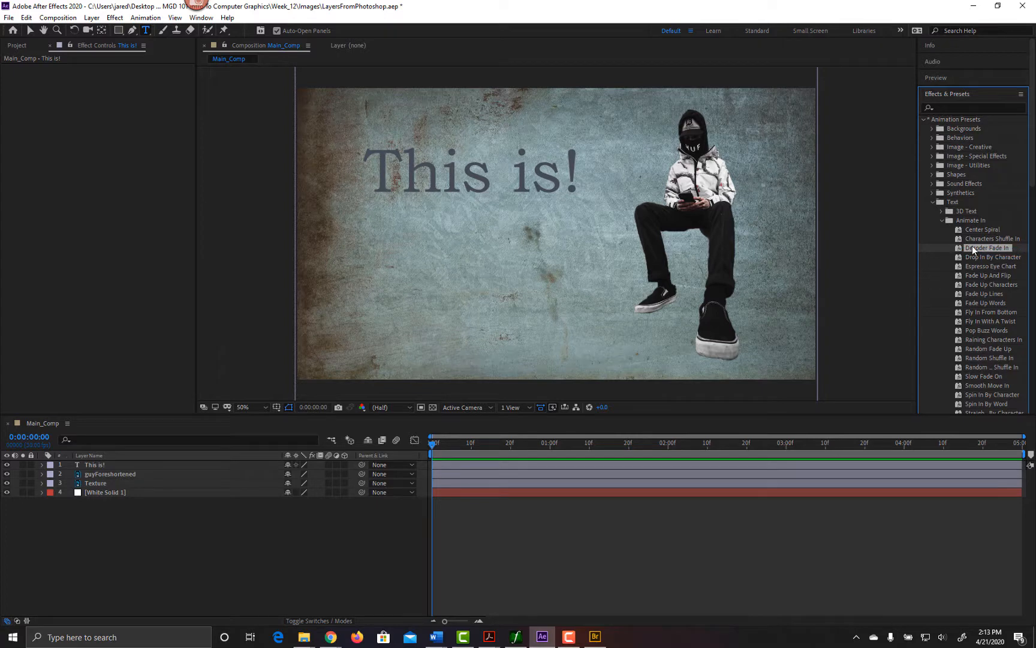
{"action": "double_click", "coordinate": [972, 246]}
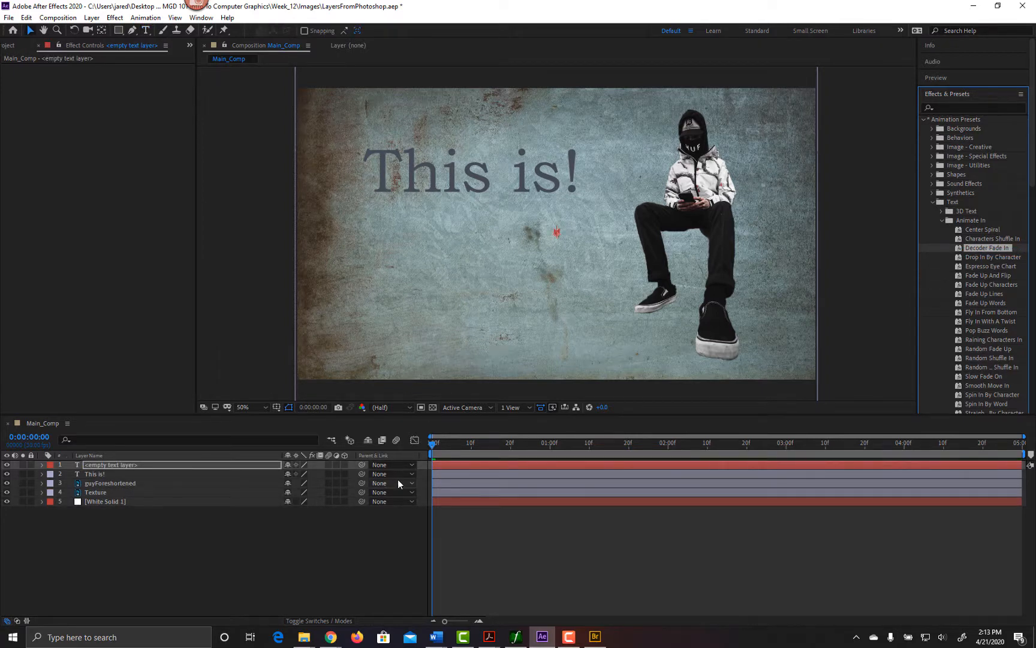
{"action": "left_click_drag", "start_coordinate": [433, 444], "coordinate": [379, 428]}
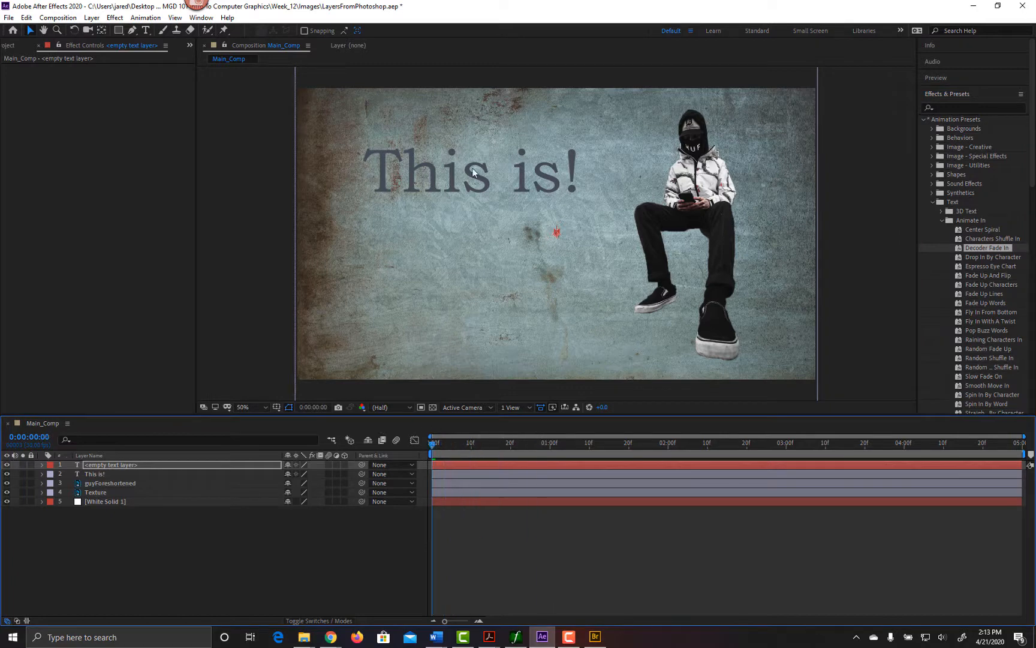
{"action": "left_click", "coordinate": [440, 275]}
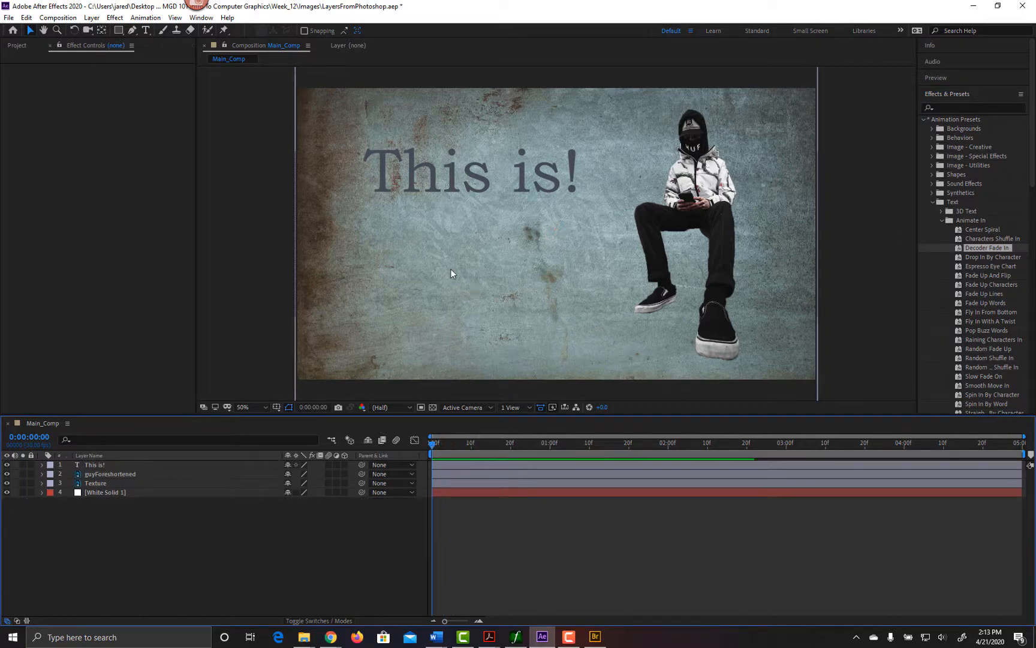
Step: Apply the Decoder Fade In preset to the selected This is! layer, preview the animation and return to the start
{"action": "left_click", "coordinate": [138, 463]}
{"action": "double_click", "coordinate": [959, 249]}
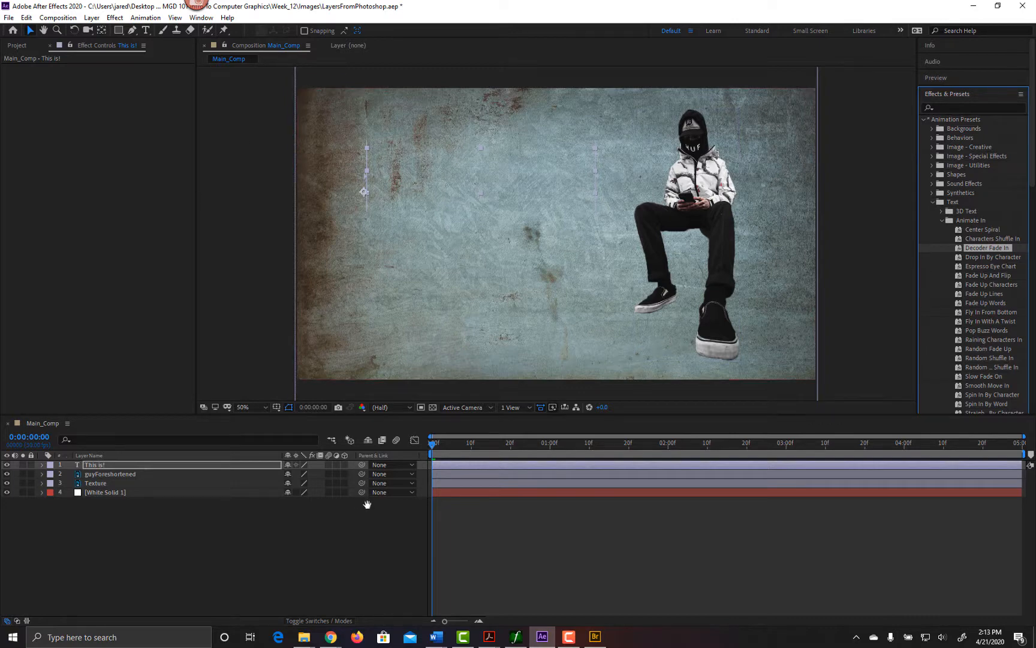
{"action": "key", "text": "space"}
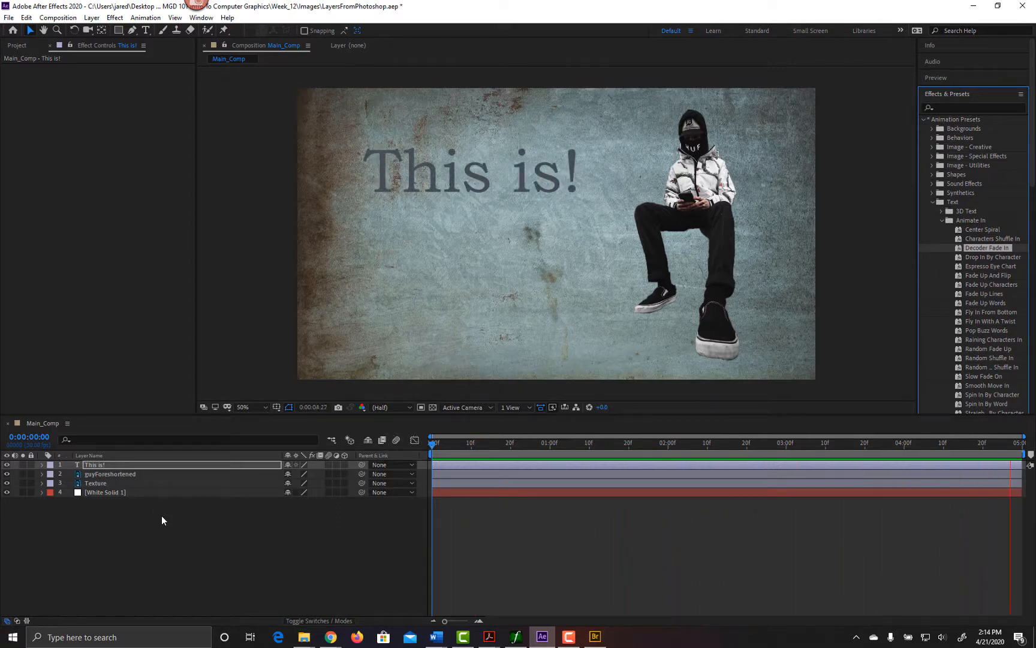
{"action": "key", "text": "space"}
{"action": "mouse_move", "coordinate": [433, 444]}
{"action": "left_mouse_down"}
{"action": "mouse_move", "coordinate": [500, 444]}
{"action": "mouse_move", "coordinate": [418, 448]}
{"action": "left_mouse_up"}
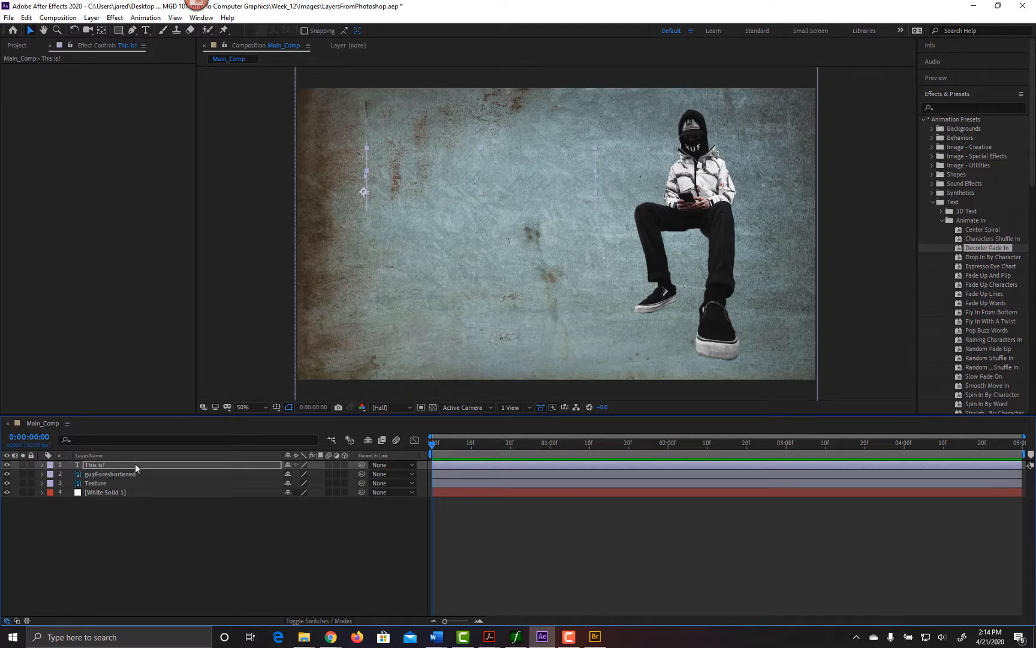
Step: Reveal the This is! layer's Range Selector keyframes and move the current time to the last Start keyframe at 0:00:03:15
{"action": "key", "text": "u"}
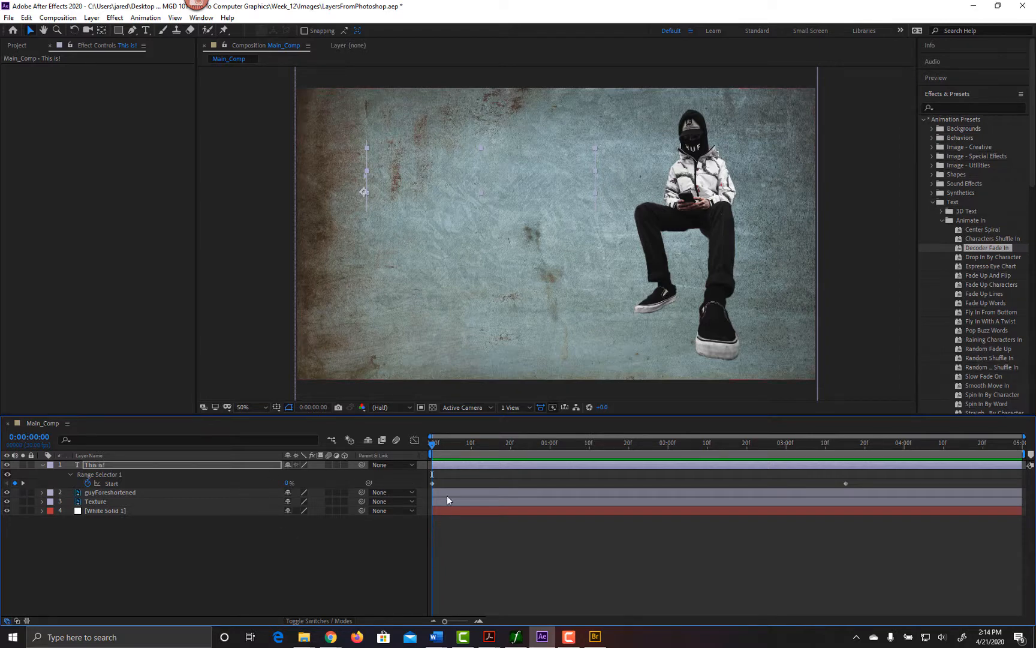
{"action": "left_click", "coordinate": [433, 484]}
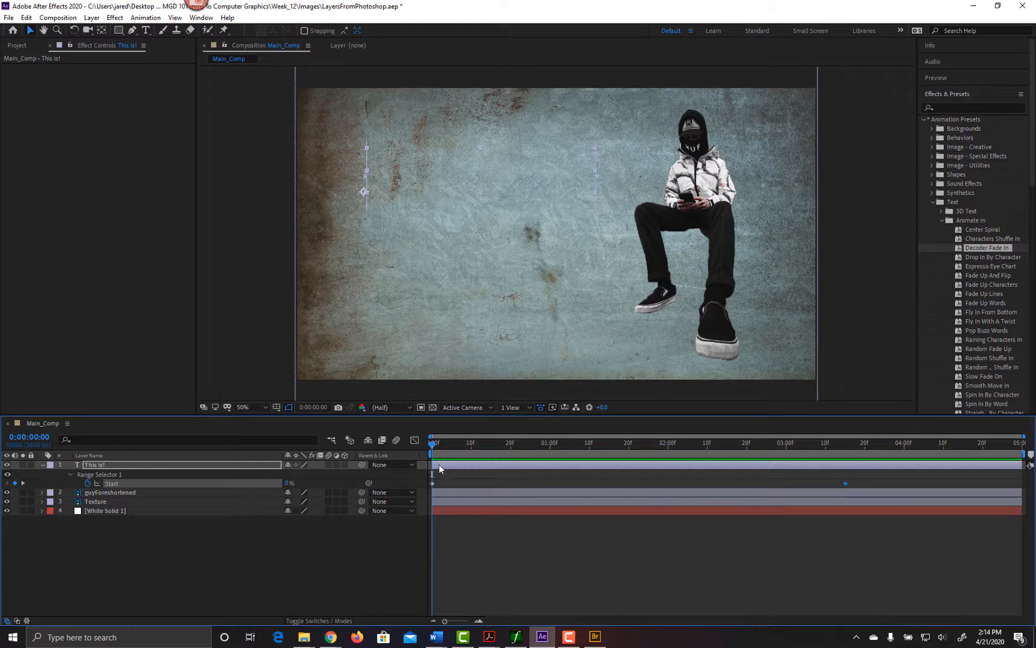
{"action": "left_click", "coordinate": [432, 483]}
{"action": "left_click_drag", "start_coordinate": [433, 446], "coordinate": [846, 482]}
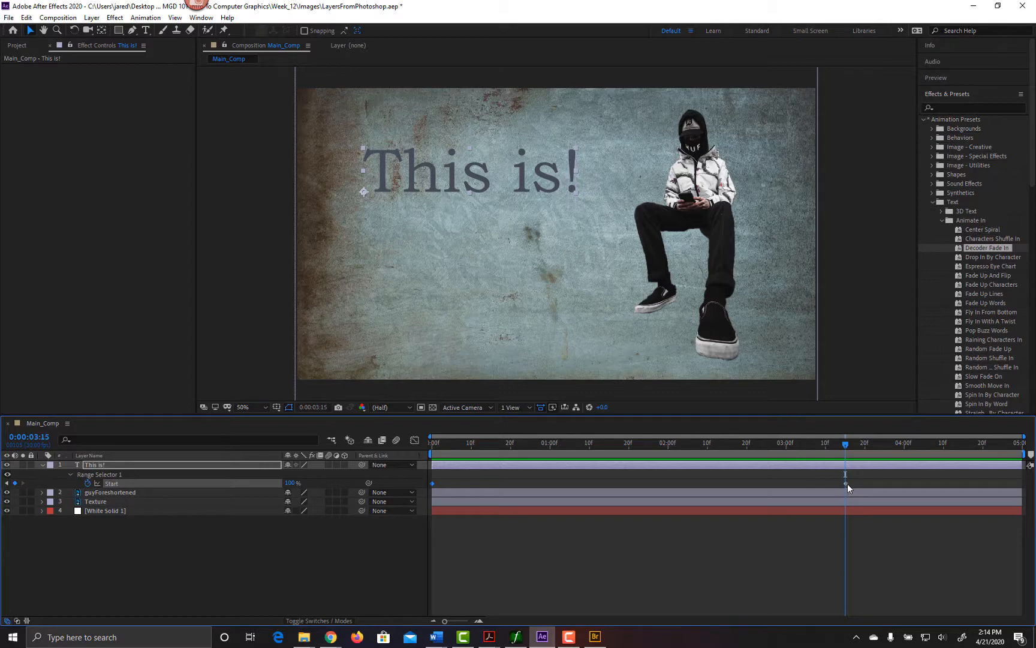
Step: Move the last Start keyframe to 1 second and preview the faster text animation from the beginning
{"action": "left_click_drag", "start_coordinate": [848, 483], "coordinate": [677, 483]}
{"action": "left_click_drag", "start_coordinate": [615, 483], "coordinate": [608, 483]}
{"action": "mouse_move", "coordinate": [534, 492]}
{"action": "left_mouse_down"}
{"action": "mouse_move", "coordinate": [510, 494]}
{"action": "mouse_move", "coordinate": [547, 494]}
{"action": "left_mouse_up"}
{"action": "left_click_drag", "start_coordinate": [846, 444], "coordinate": [424, 461]}
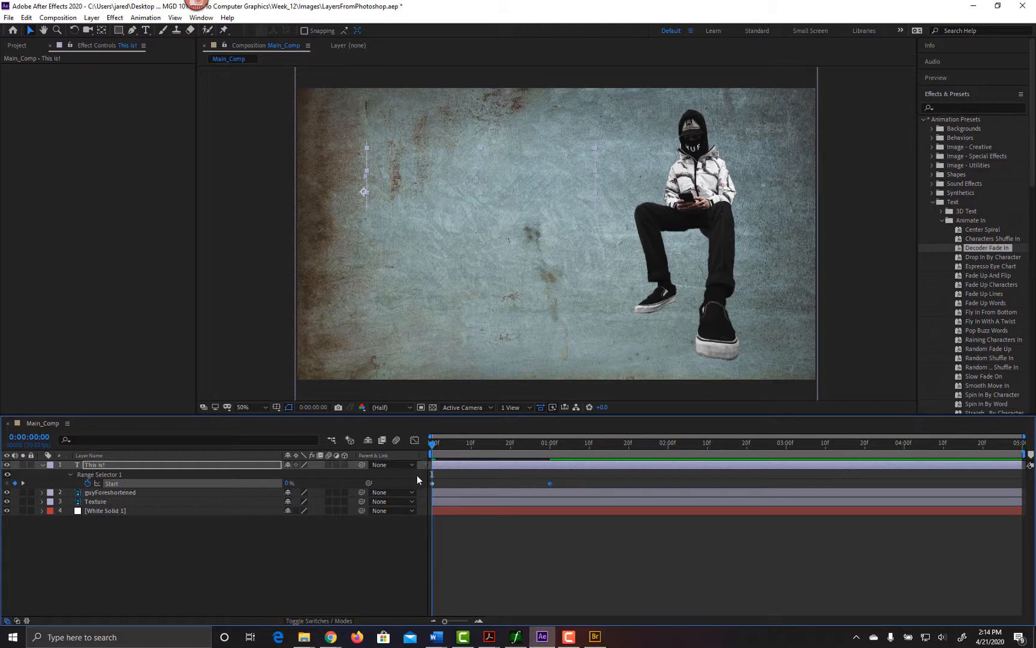
{"action": "key", "text": "space"}
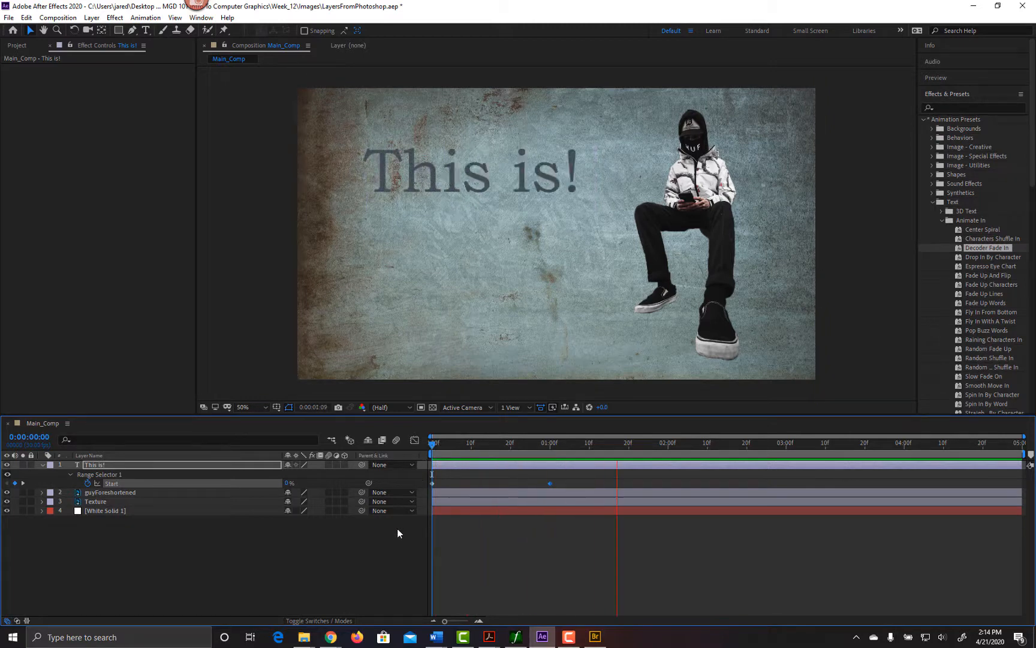
{"action": "key", "text": "space"}
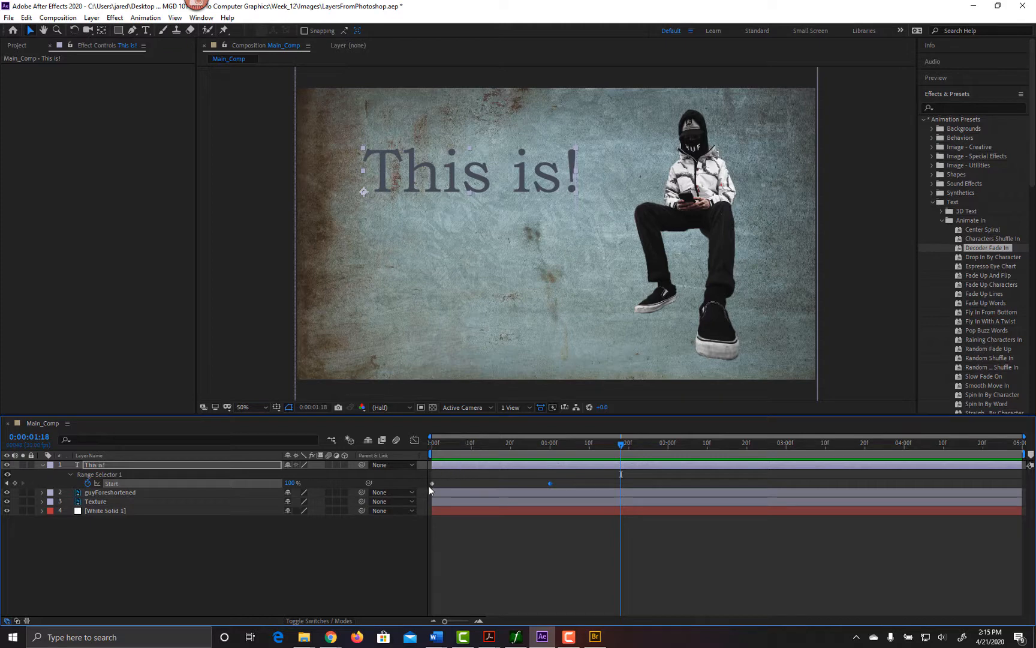
Step: Move the first Start keyframe to about frame 16, keeping the last one at 1 second, and deselect the keyframes
{"action": "left_click_drag", "start_coordinate": [433, 483], "coordinate": [495, 483]}
{"action": "left_click", "coordinate": [495, 483]}
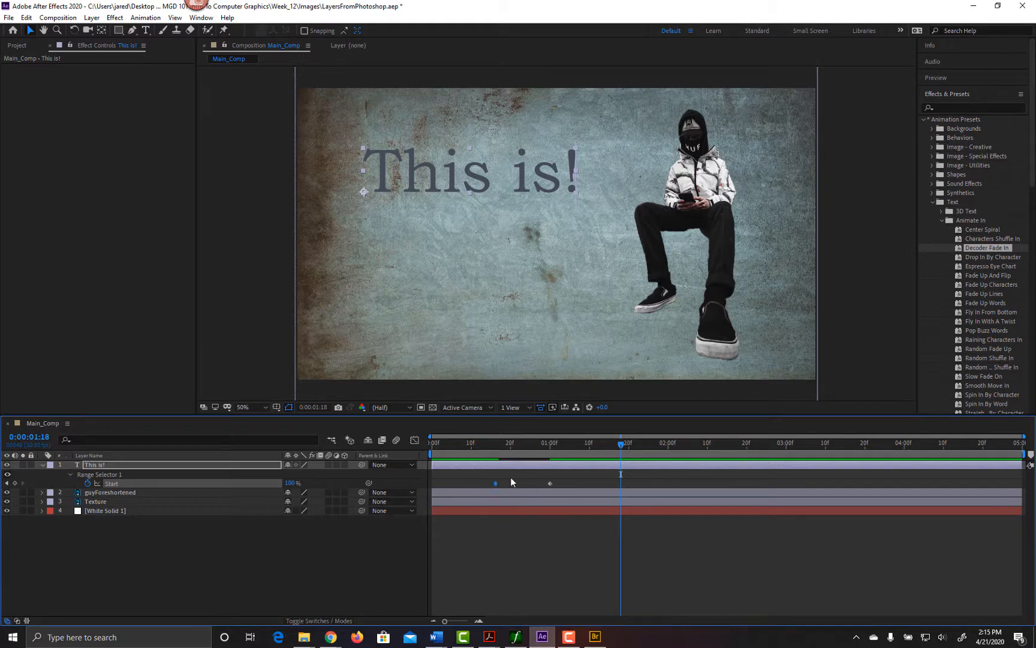
{"action": "left_click", "coordinate": [550, 483]}
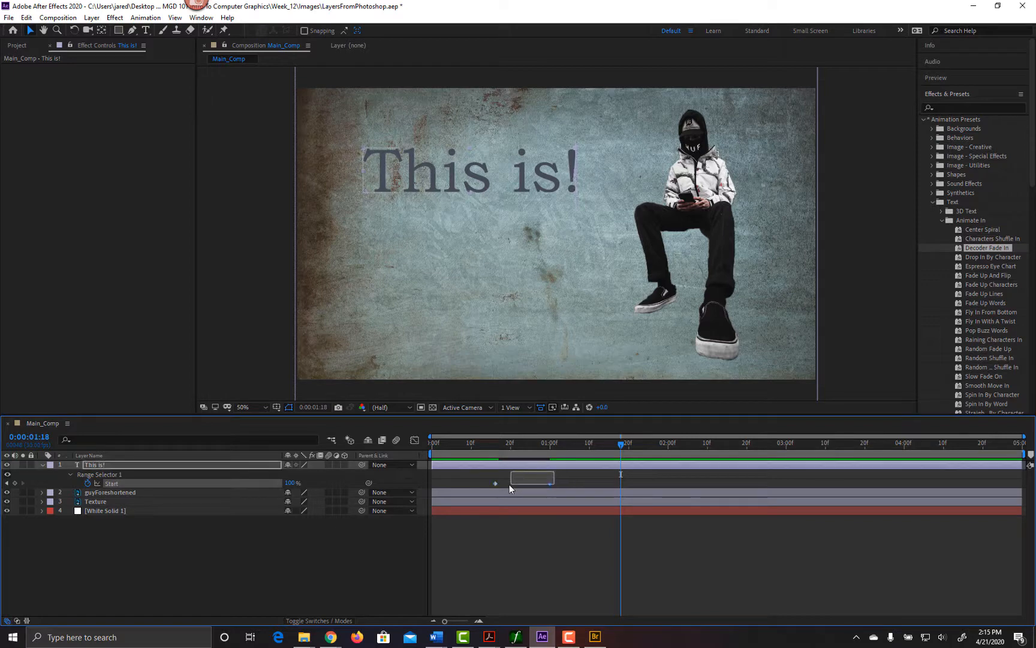
{"action": "left_click_drag", "start_coordinate": [491, 485], "coordinate": [487, 485]}
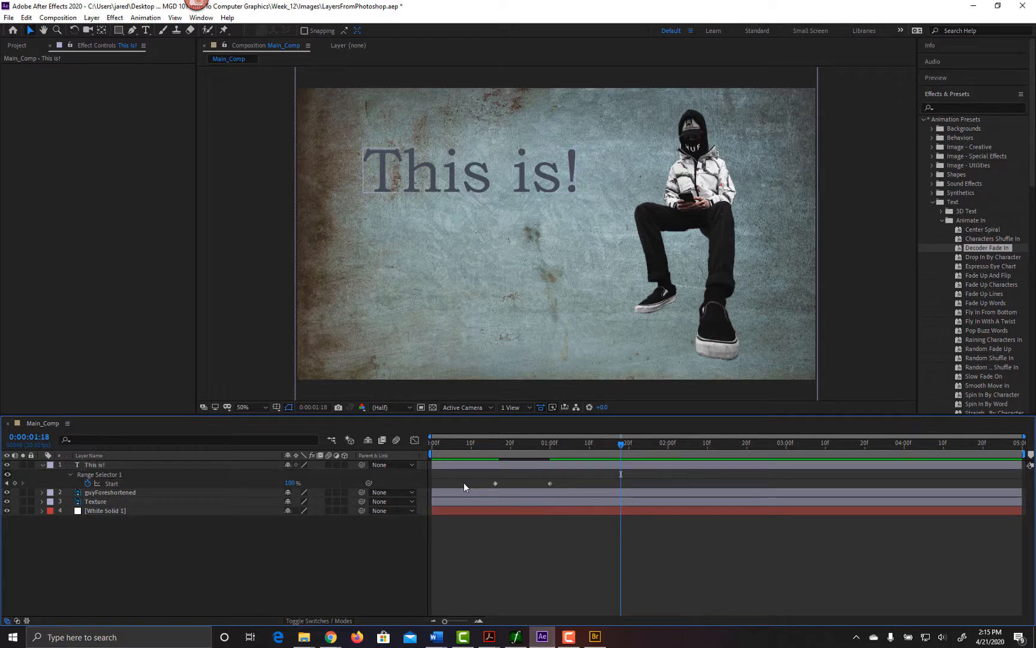
Step: Shift both Start keyframes together so the first sits at about 1 second, and preview the animation from the beginning
{"action": "left_click", "coordinate": [114, 482]}
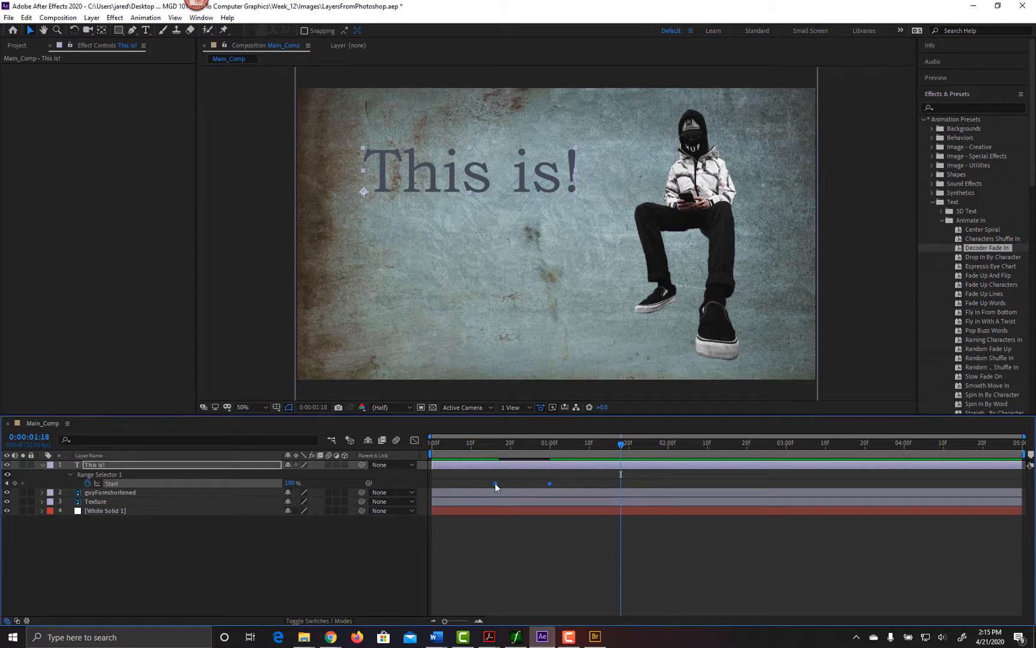
{"action": "left_click_drag", "start_coordinate": [495, 483], "coordinate": [551, 484]}
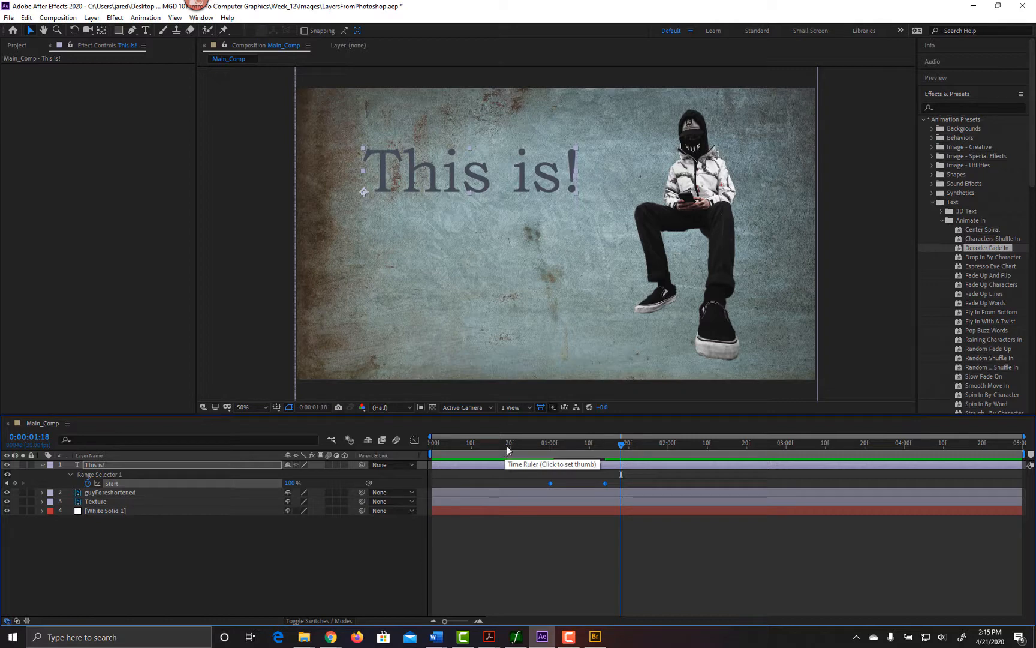
{"action": "left_click", "coordinate": [468, 444]}
{"action": "key", "text": "Home"}
{"action": "key", "text": "space"}
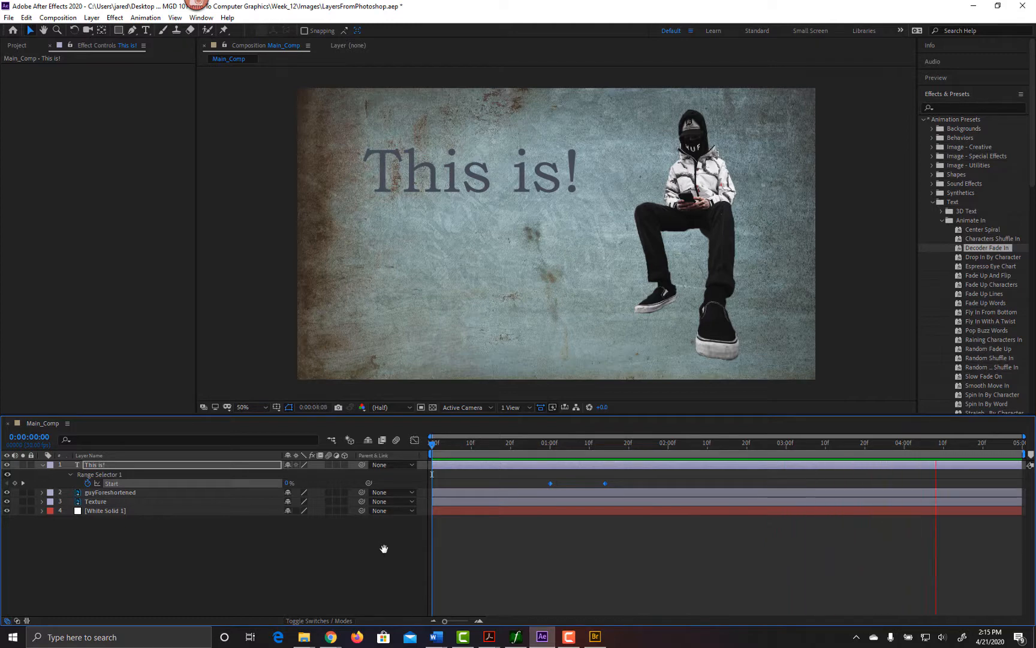
{"action": "key", "text": "space"}
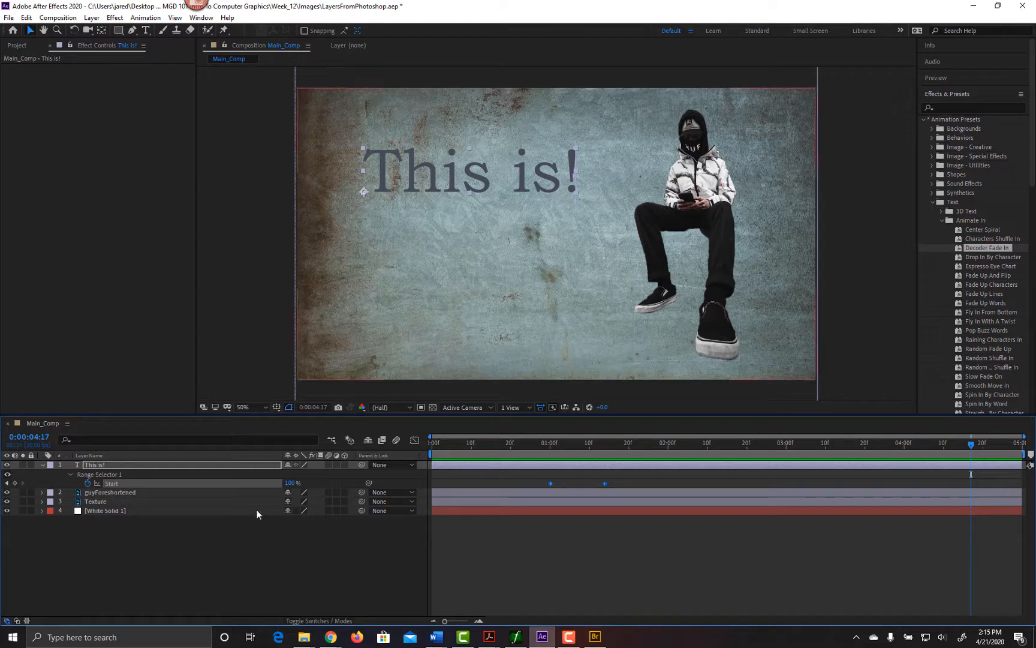
Step: Apply the Encoder Fade Out preset from the Animate Out text presets to the This is! layer at 3 seconds
{"action": "left_click_drag", "start_coordinate": [684, 443], "coordinate": [786, 454]}
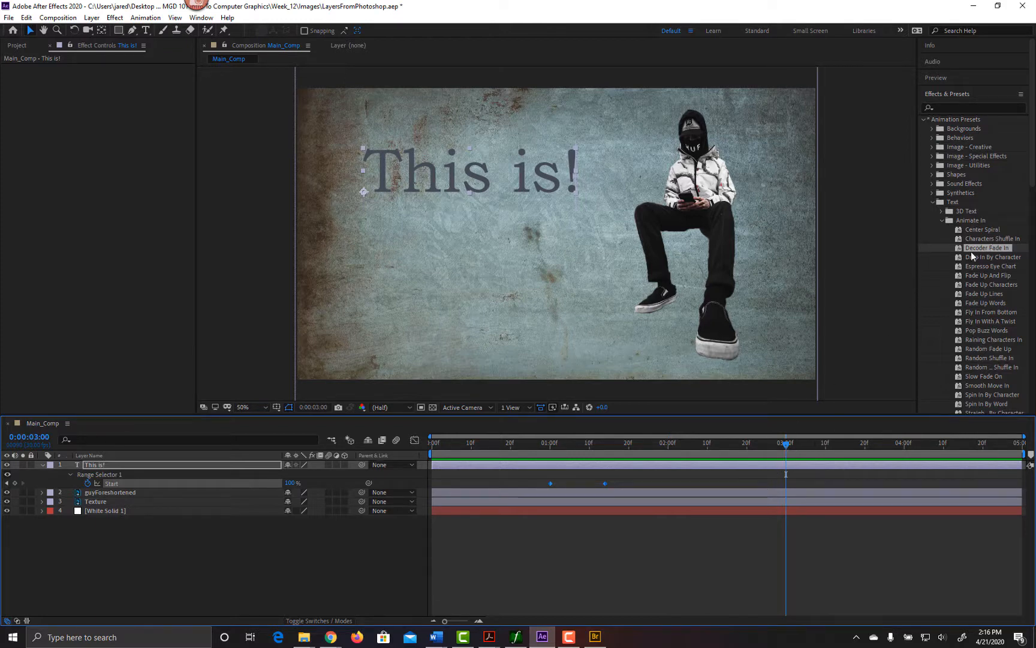
{"action": "left_click", "coordinate": [942, 220]}
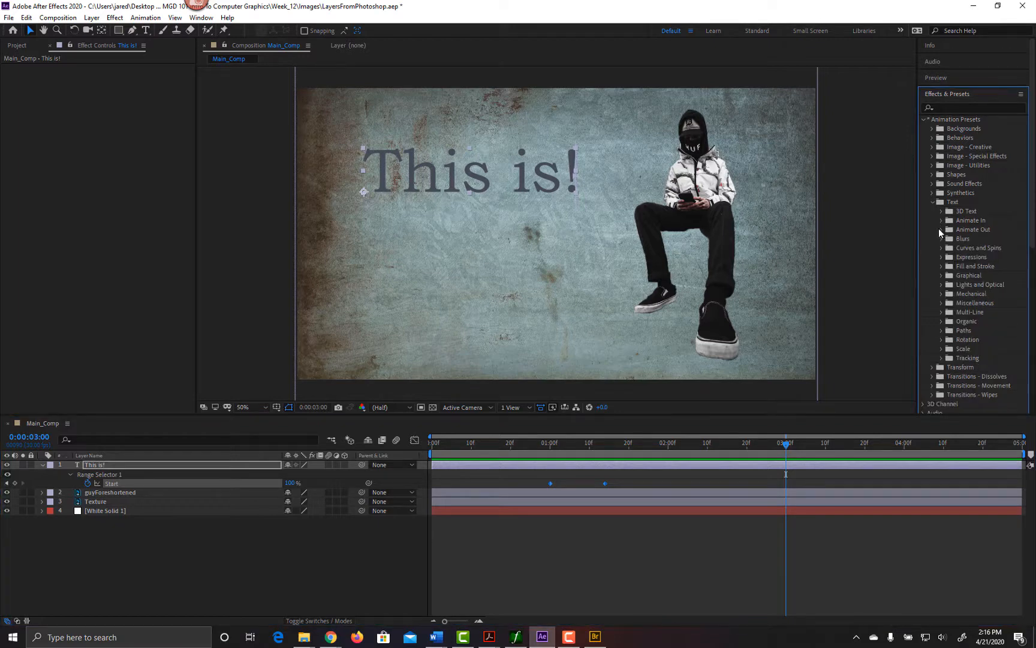
{"action": "left_click", "coordinate": [941, 229]}
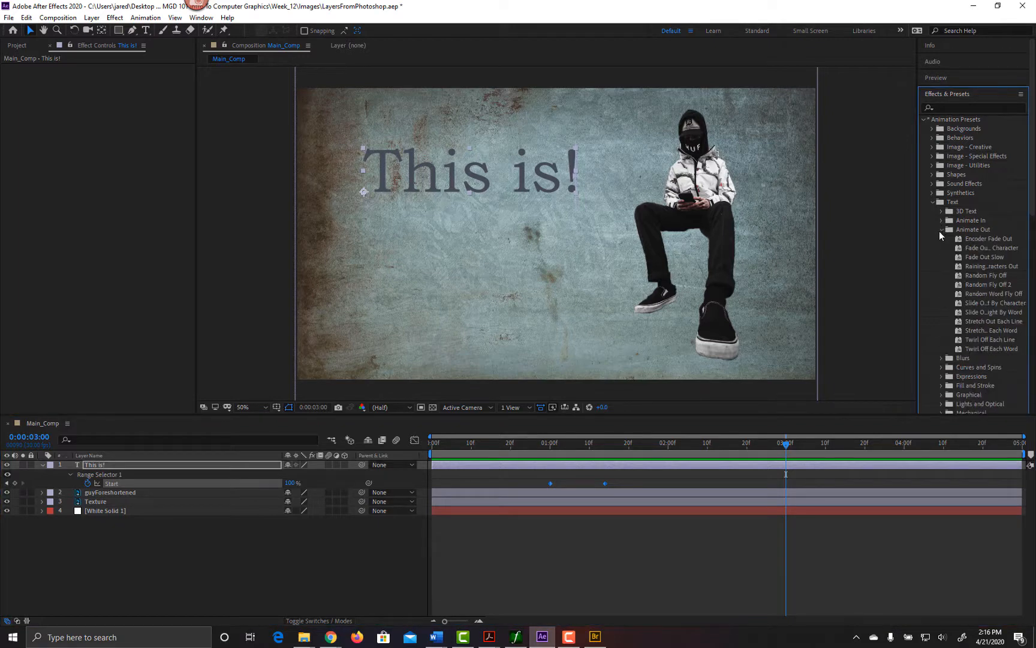
{"action": "double_click", "coordinate": [968, 238]}
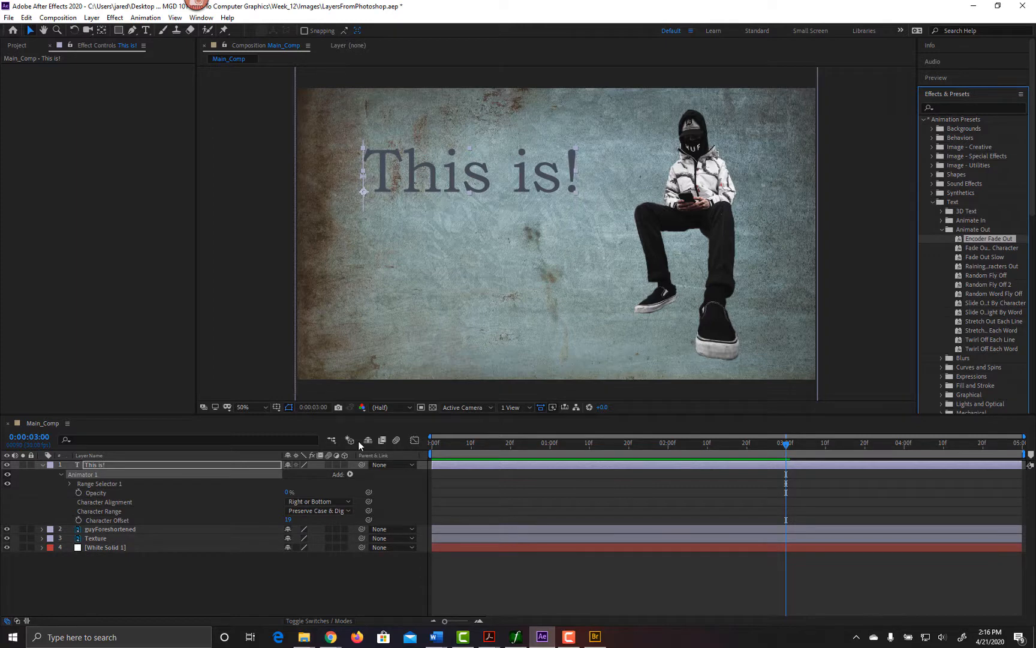
Step: Reveal only the keyframed properties of the This is! layer, keeping the current time at 3 seconds
{"action": "left_click", "coordinate": [218, 465]}
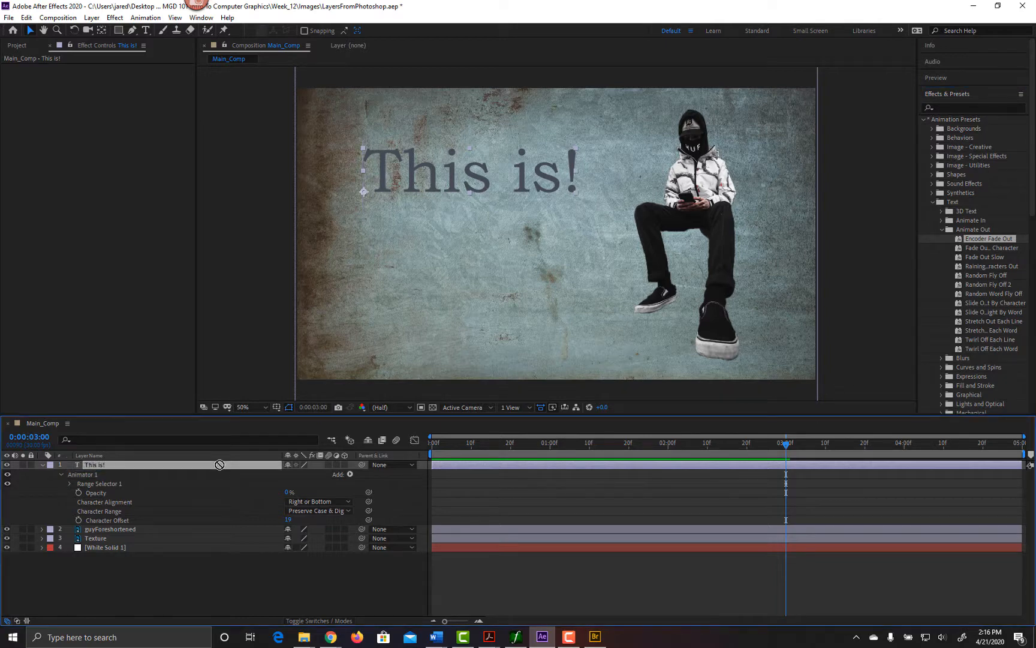
{"action": "key", "text": "u"}
{"action": "key", "text": "u"}
{"action": "key", "text": "u"}
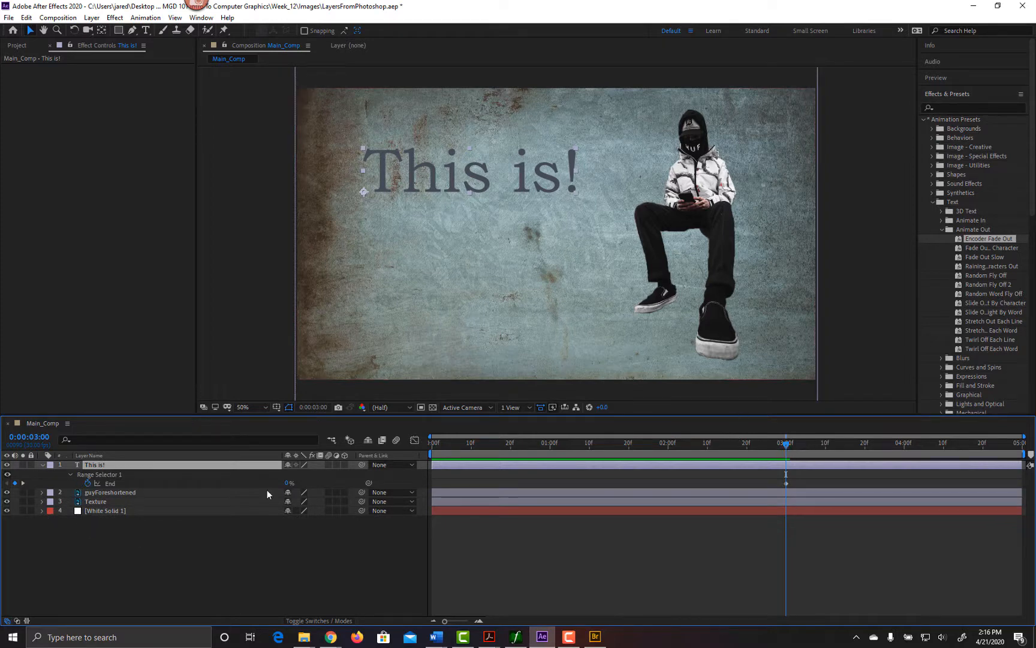
{"action": "mouse_move", "coordinate": [787, 445]}
{"action": "left_mouse_down"}
{"action": "mouse_move", "coordinate": [997, 445]}
{"action": "mouse_move", "coordinate": [789, 461]}
{"action": "left_mouse_up"}
Step: Shift both End keyframes earlier, then place the first at 3 seconds and the last at 0:00:03:15
{"action": "left_click", "coordinate": [107, 482]}
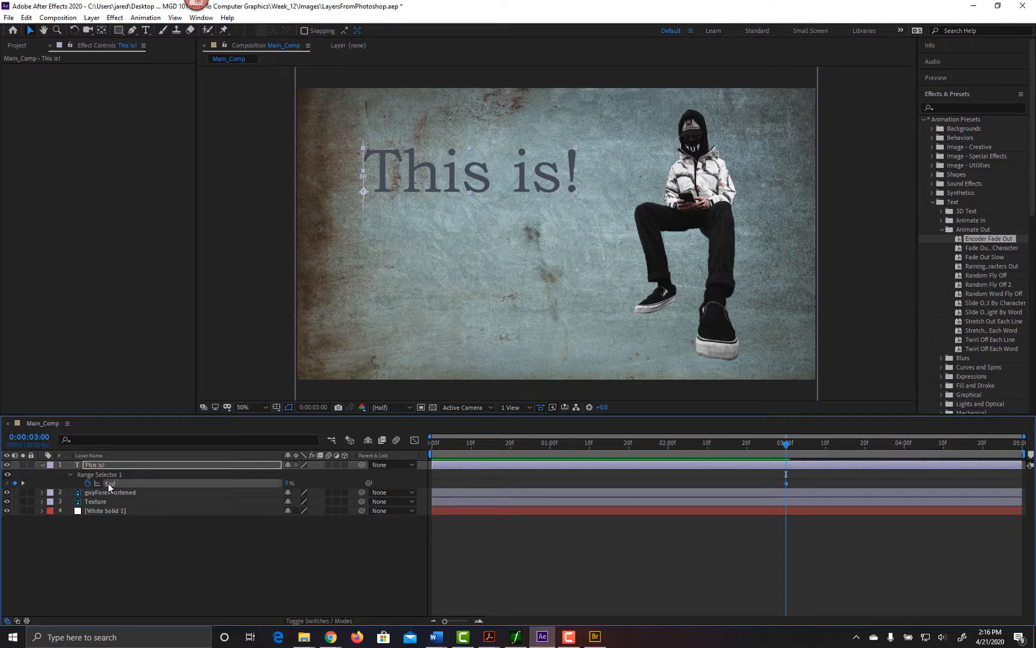
{"action": "left_click_drag", "start_coordinate": [786, 482], "coordinate": [590, 479]}
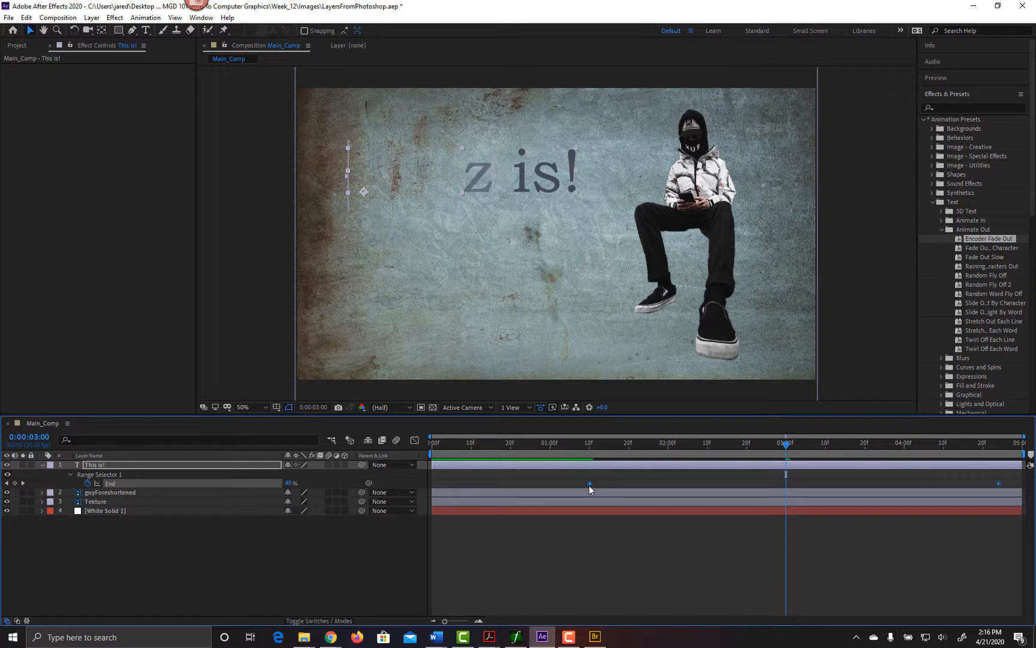
{"action": "left_click", "coordinate": [606, 483]}
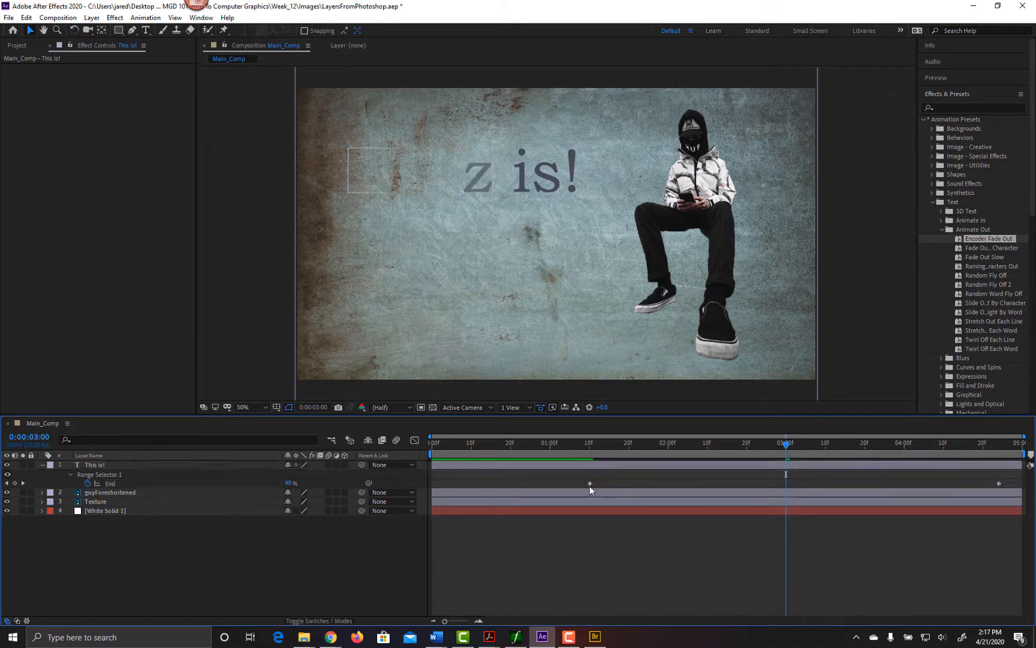
{"action": "left_click_drag", "start_coordinate": [590, 483], "coordinate": [789, 489]}
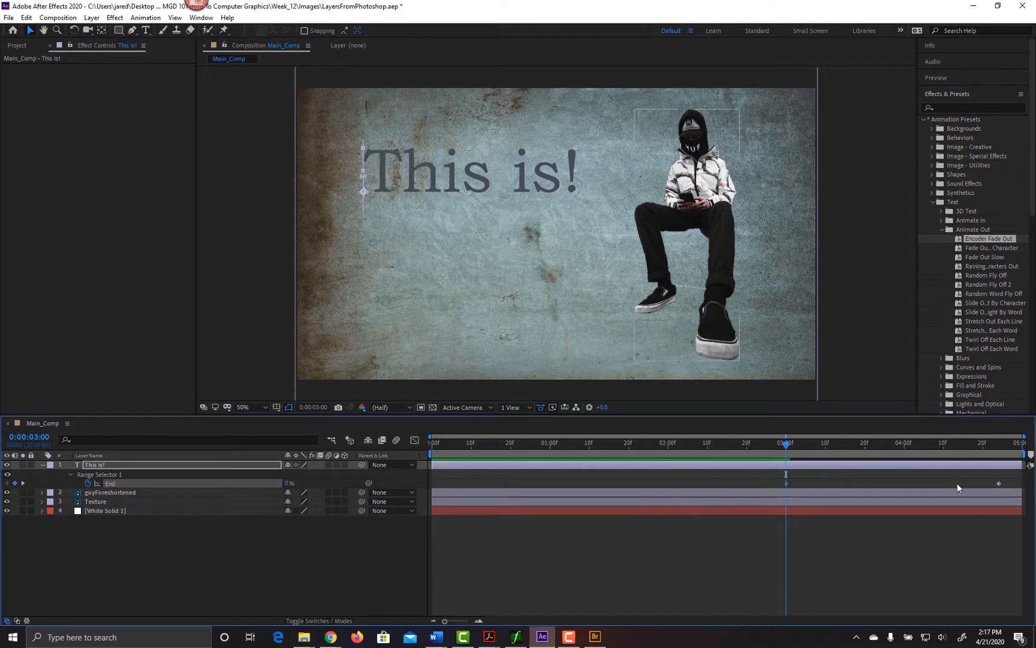
{"action": "left_click_drag", "start_coordinate": [1001, 482], "coordinate": [904, 480]}
{"action": "left_click_drag", "start_coordinate": [837, 483], "coordinate": [844, 483]}
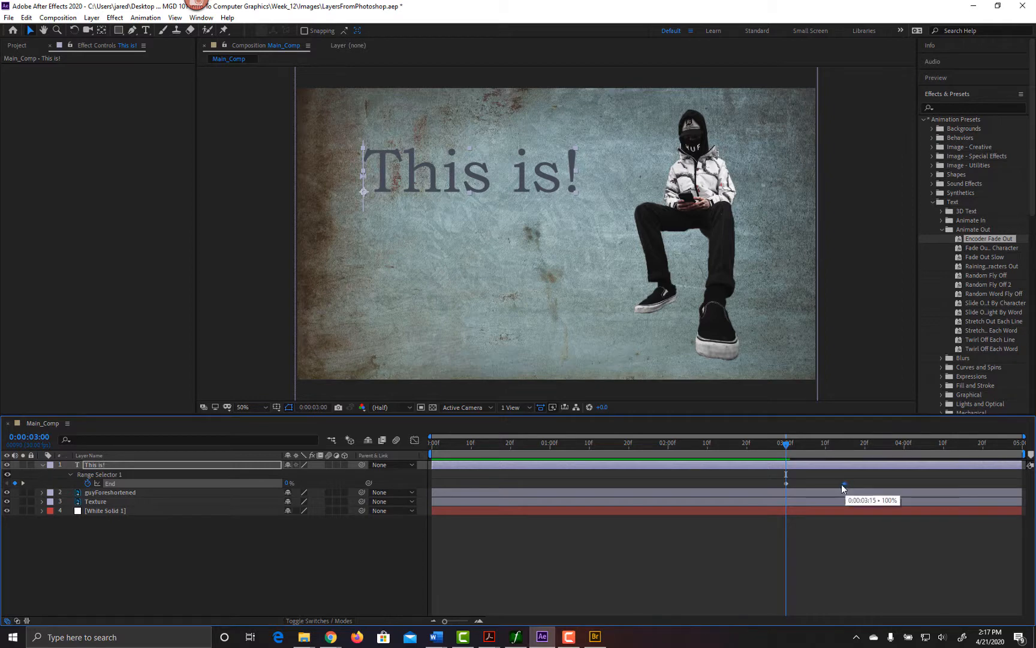
Step: Return the current time to the beginning and reveal all properties of Range Selector 1
{"action": "left_click_drag", "start_coordinate": [787, 444], "coordinate": [383, 444]}
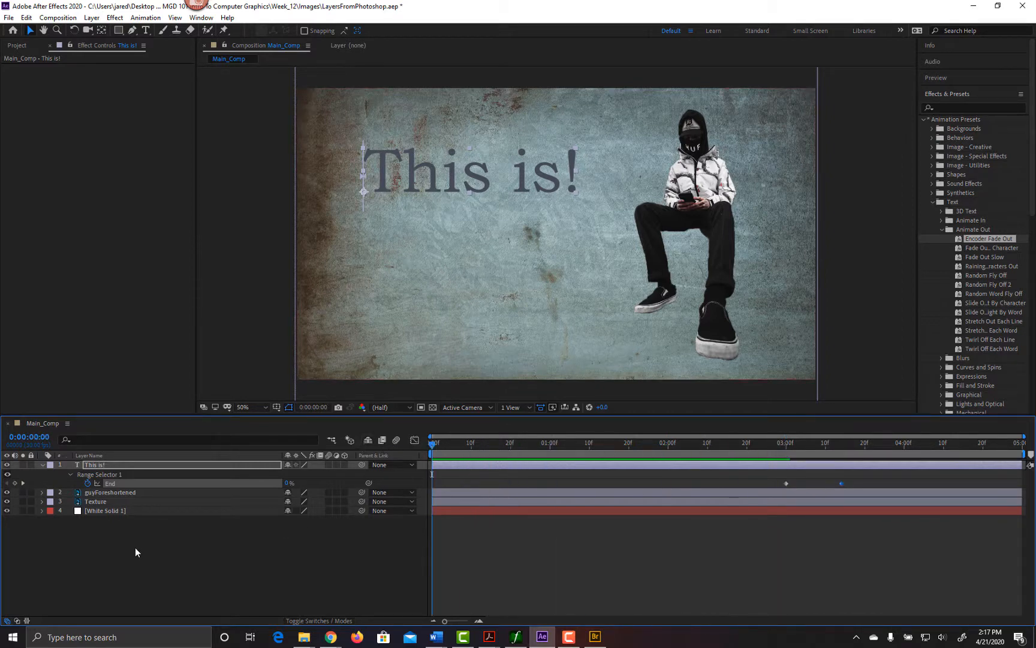
{"action": "left_click", "coordinate": [73, 472]}
{"action": "left_click", "coordinate": [73, 472]}
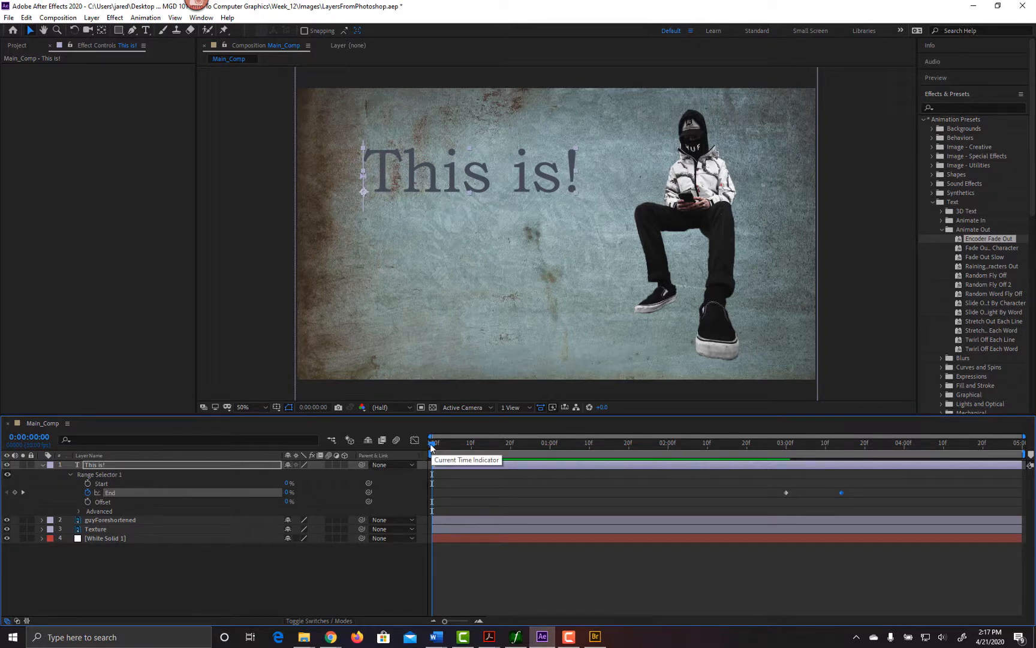
Step: Add a Start keyframe at the beginning and move it to about 0:00:01:05
{"action": "left_click", "coordinate": [87, 484]}
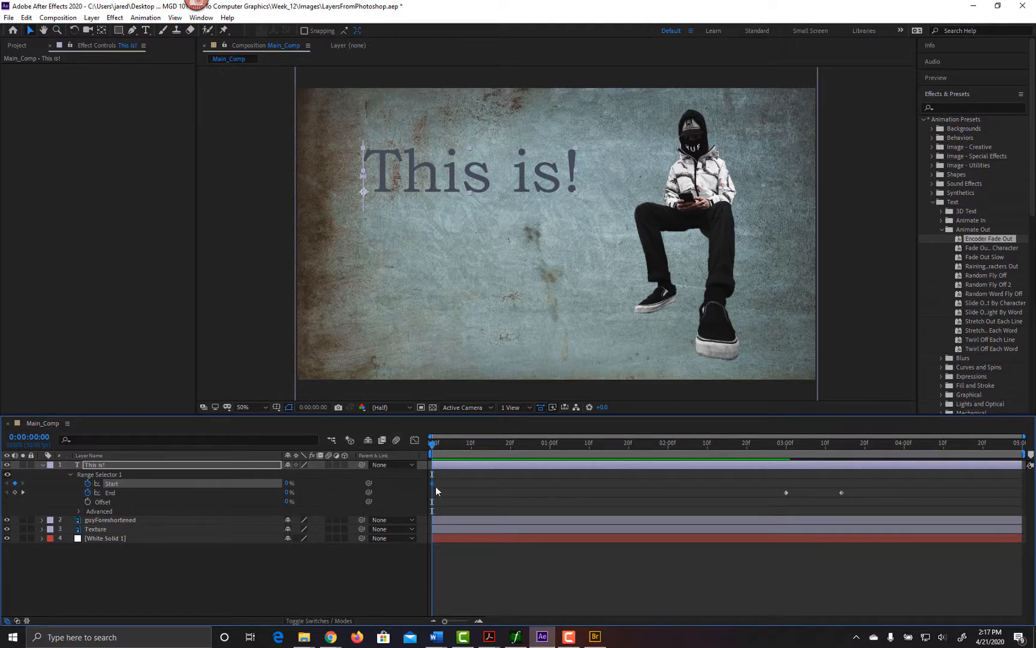
{"action": "left_click_drag", "start_coordinate": [443, 489], "coordinate": [434, 490]}
{"action": "left_click_drag", "start_coordinate": [430, 489], "coordinate": [569, 484]}
Step: Set the Range Selector's End value to 100% at the beginning of the composition
{"action": "left_click_drag", "start_coordinate": [289, 493], "coordinate": [388, 492]}
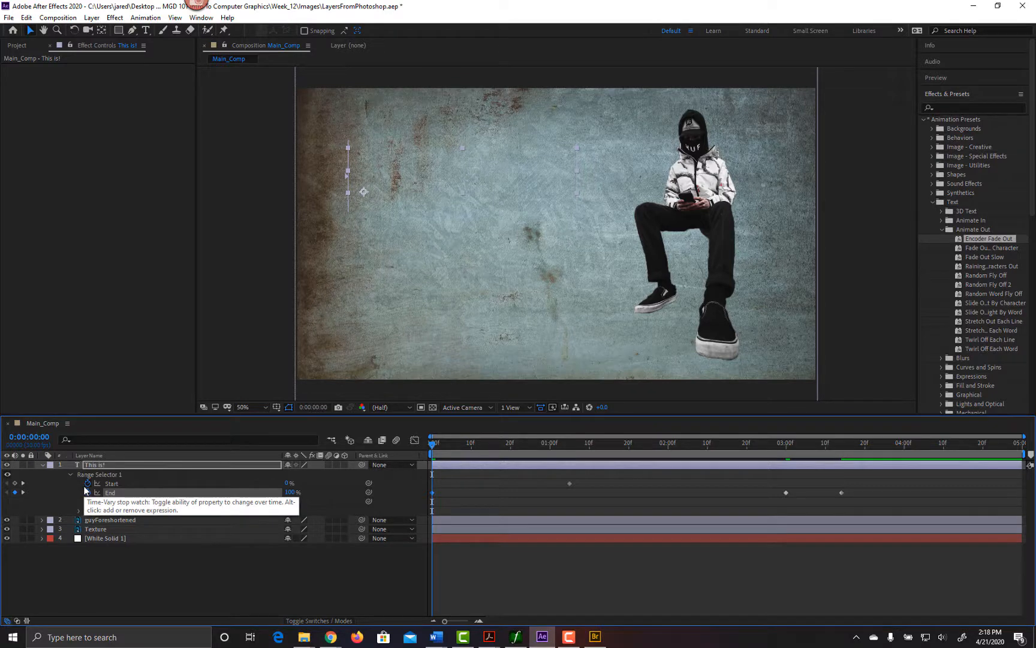
{"action": "left_click", "coordinate": [113, 485]}
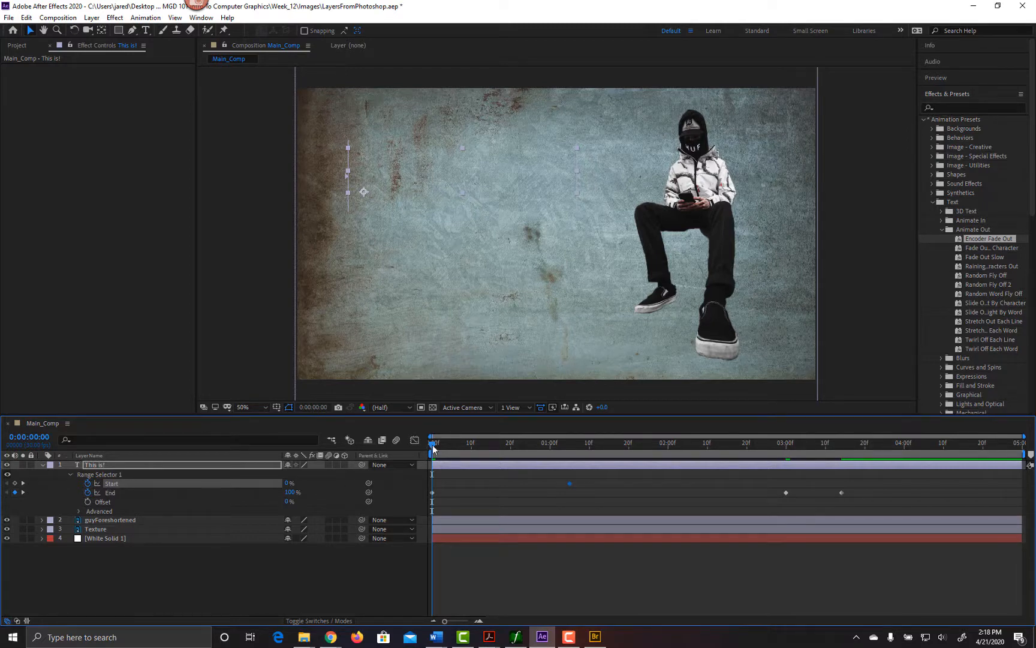
Step: At 0:00:00:20, remove the keyframing from Start and set the End value to 100%
{"action": "left_click_drag", "start_coordinate": [433, 445], "coordinate": [509, 450]}
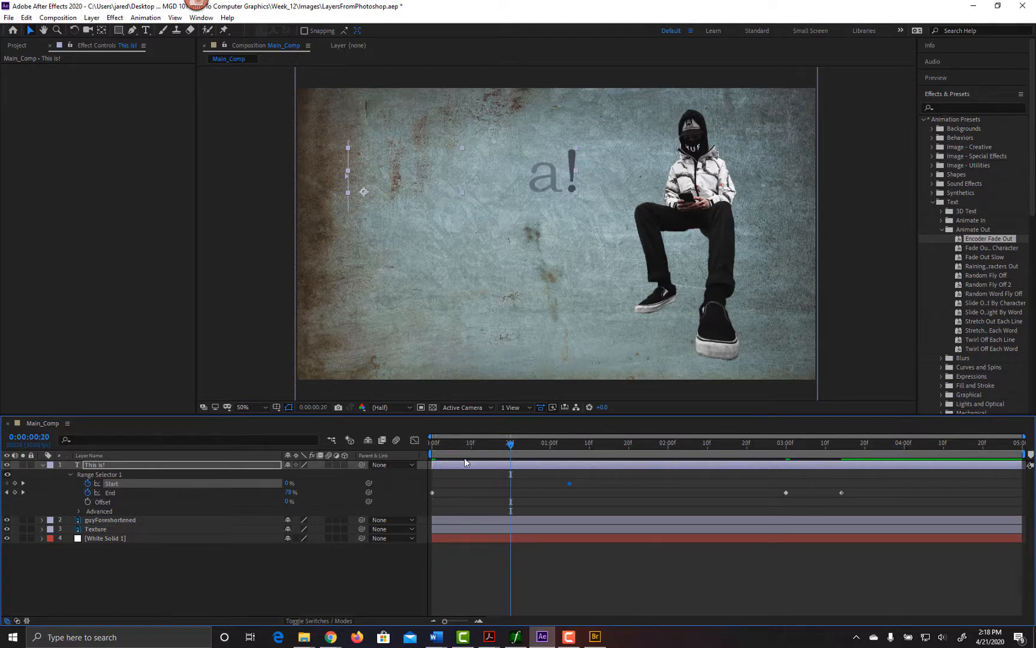
{"action": "left_click", "coordinate": [15, 483]}
{"action": "left_click", "coordinate": [88, 484]}
{"action": "left_click_drag", "start_coordinate": [289, 491], "coordinate": [319, 491]}
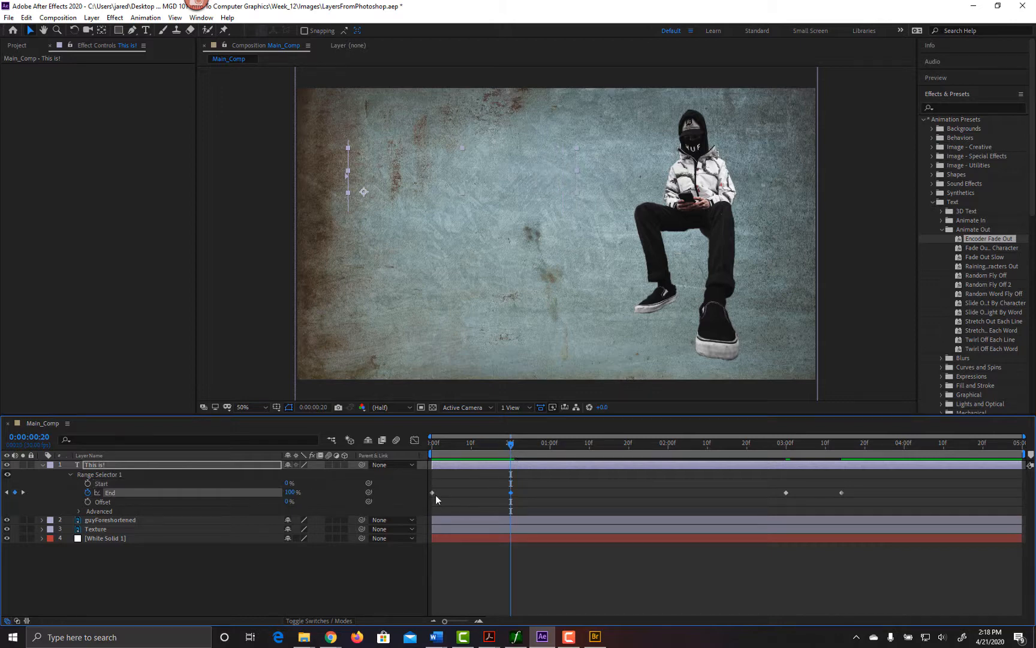
Step: Move the first two End keyframes to about 0:00:01:00 and 0:00:01:24, and set the second one's value to 0%
{"action": "left_click_drag", "start_coordinate": [430, 491], "coordinate": [535, 493]}
{"action": "left_click_drag", "start_coordinate": [440, 494], "coordinate": [645, 492]}
{"action": "left_click_drag", "start_coordinate": [508, 447], "coordinate": [643, 453]}
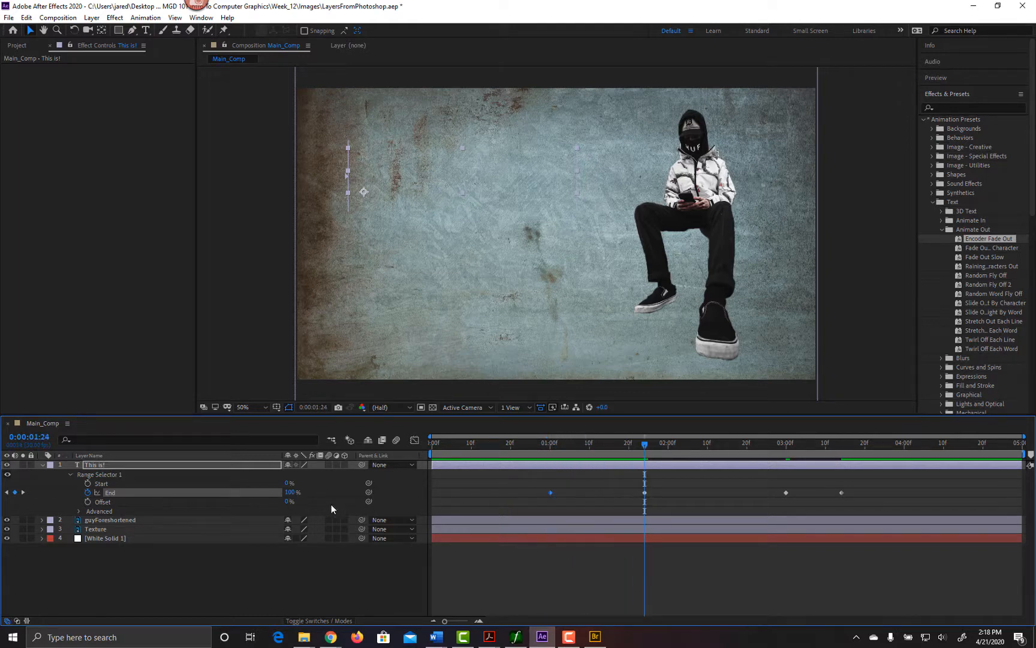
{"action": "left_click", "coordinate": [290, 492]}
{"action": "type", "text": "0"}
{"action": "key", "text": "Return"}
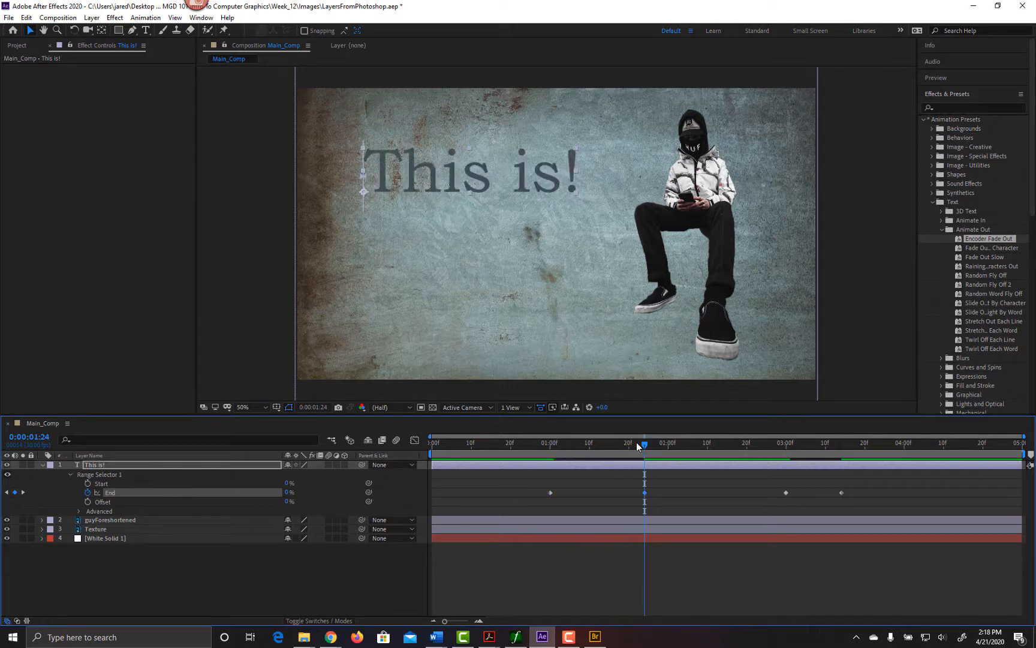
Step: Preview the text fading in and out from the beginning of the composition
{"action": "left_click_drag", "start_coordinate": [620, 444], "coordinate": [264, 438]}
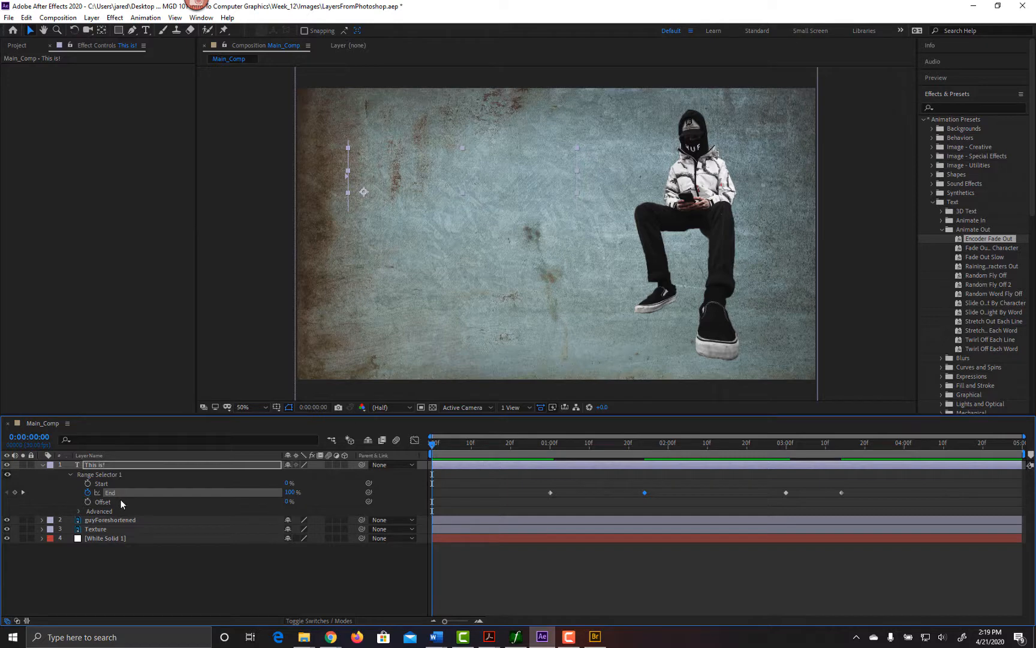
{"action": "key", "text": "space"}
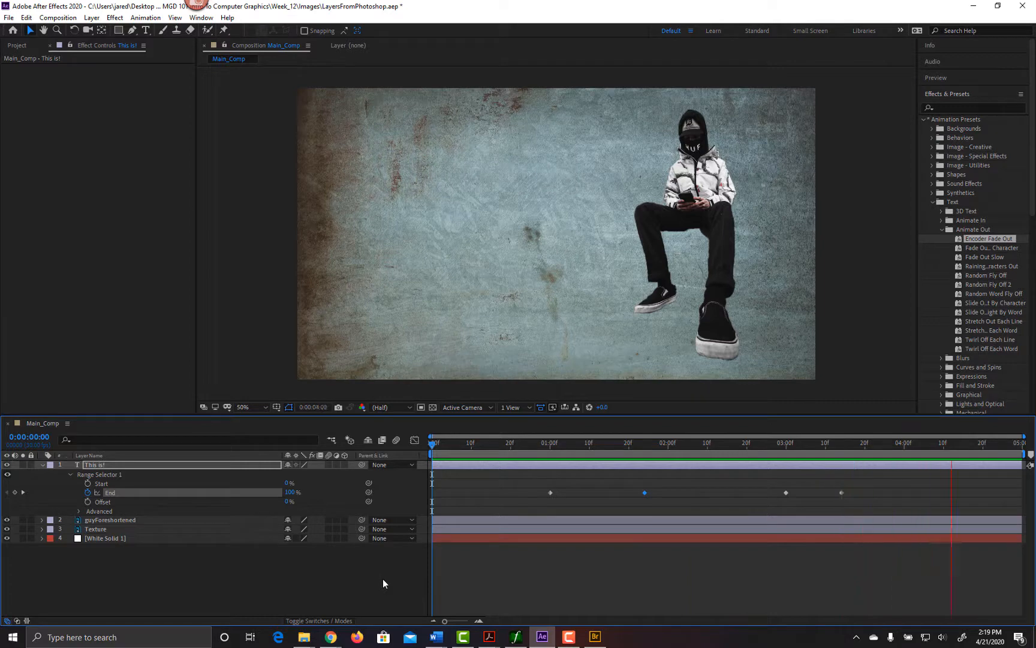
{"action": "key", "text": "space"}
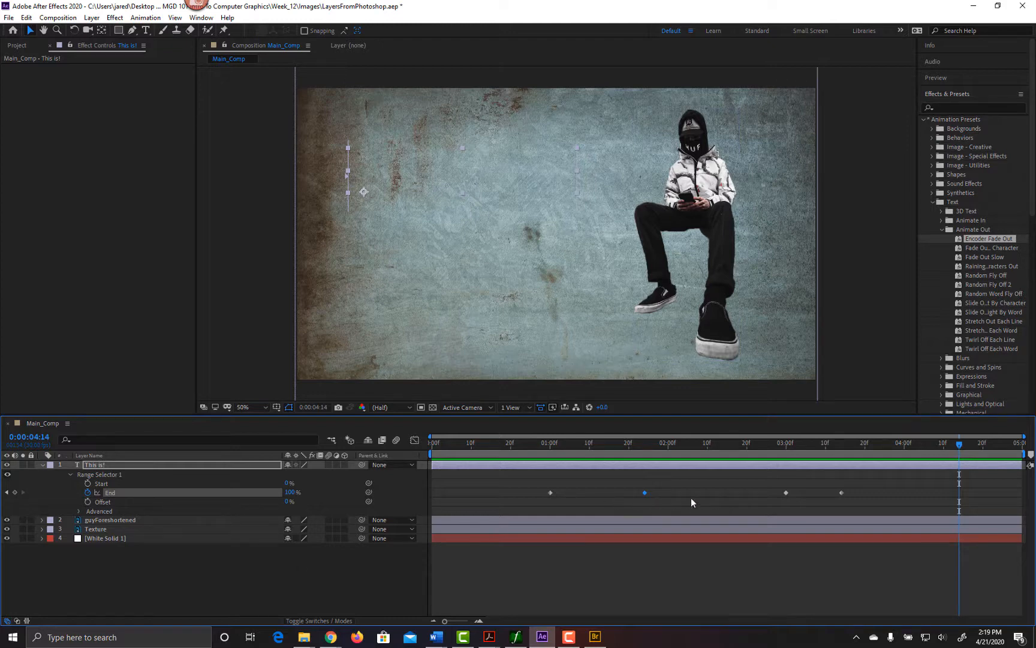
Step: Move the second End keyframe earlier to about 0:00:01:15 to speed up the text's fade-in
{"action": "left_click_drag", "start_coordinate": [642, 493], "coordinate": [611, 493]}
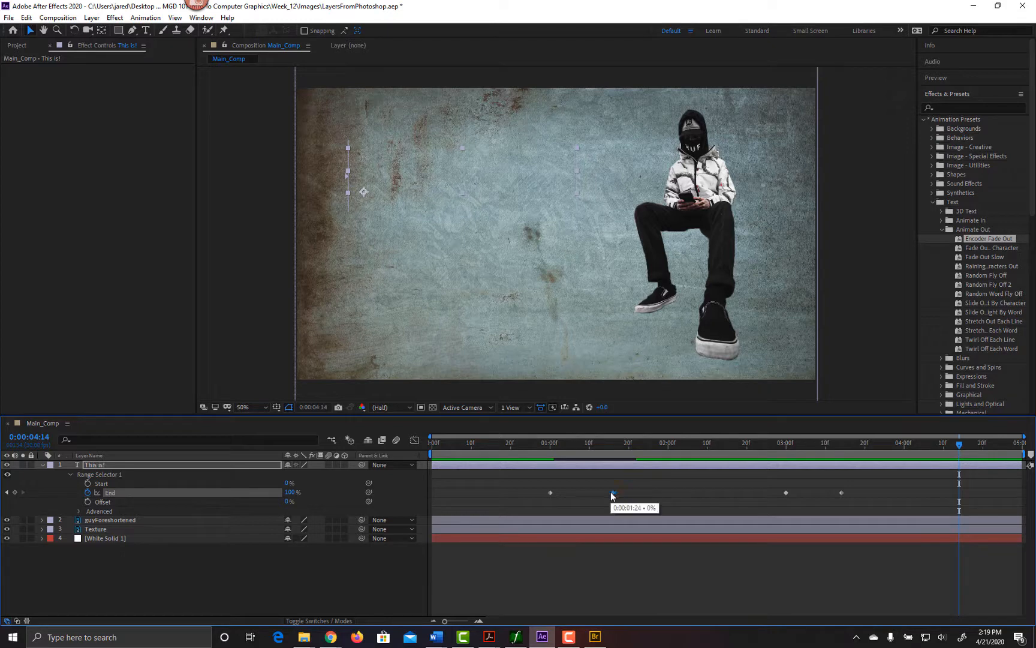